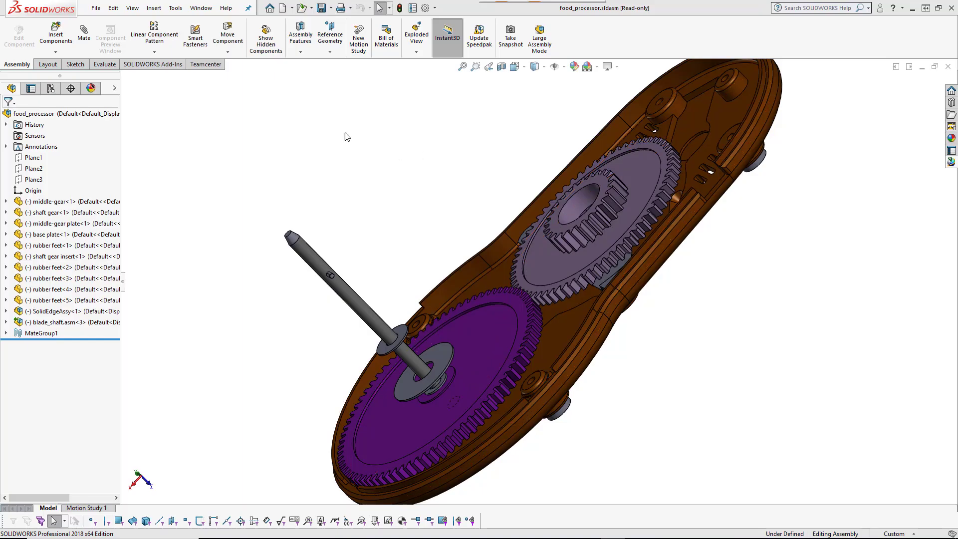
# Step: Check in the list of add-ins that the Teamcenter integration is enabled, including at start-up
pyautogui.rightClick(165, 36)
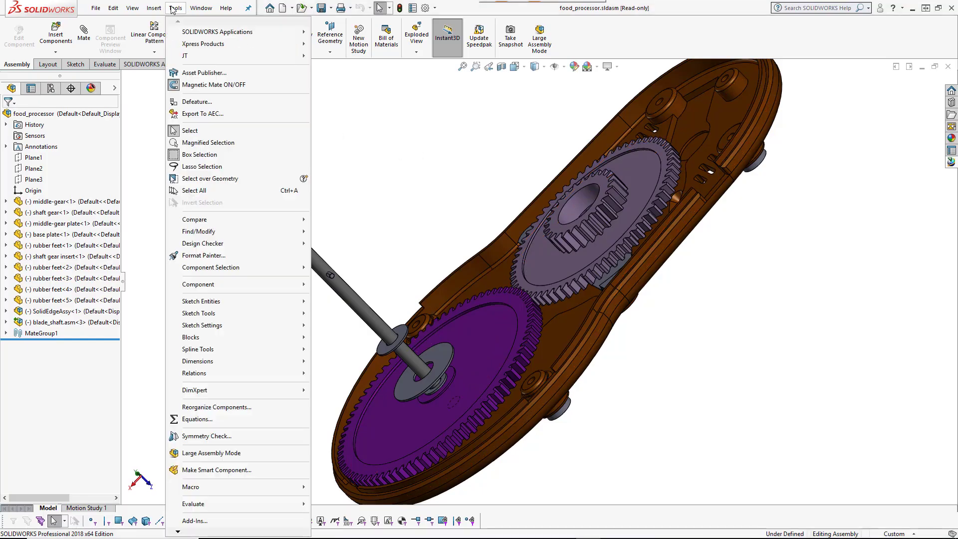
pyautogui.click(236, 520)
pyautogui.scroll(-2, 441, 315)
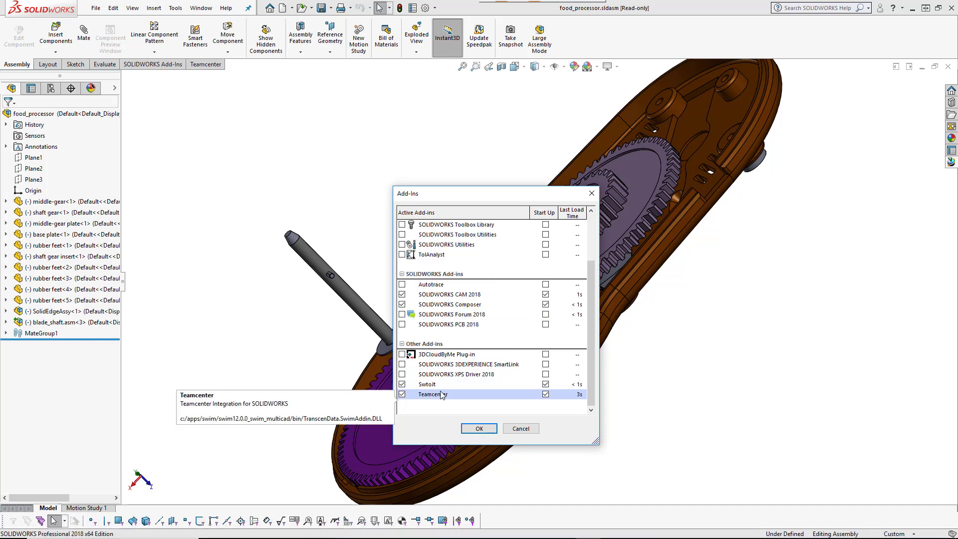
pyautogui.click(479, 429)
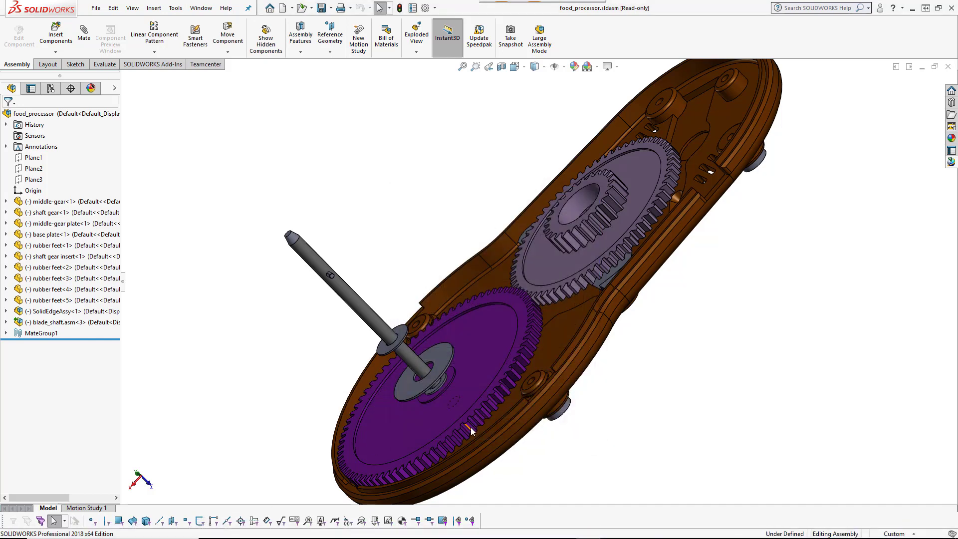
# Step: View the open assembly's Teamcenter structure and list the models of the c:\swimexport work folder sorted by object name
pyautogui.click(951, 162)
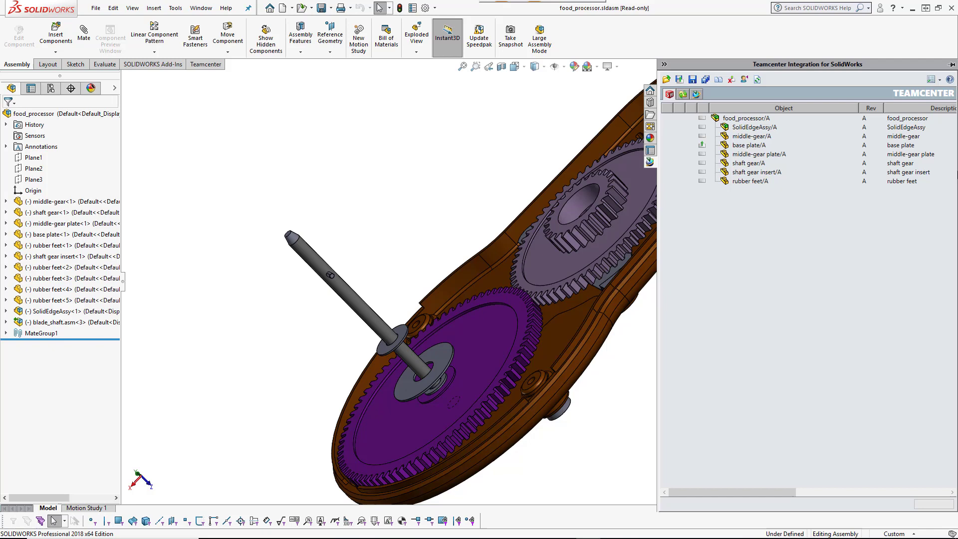
pyautogui.click(683, 94)
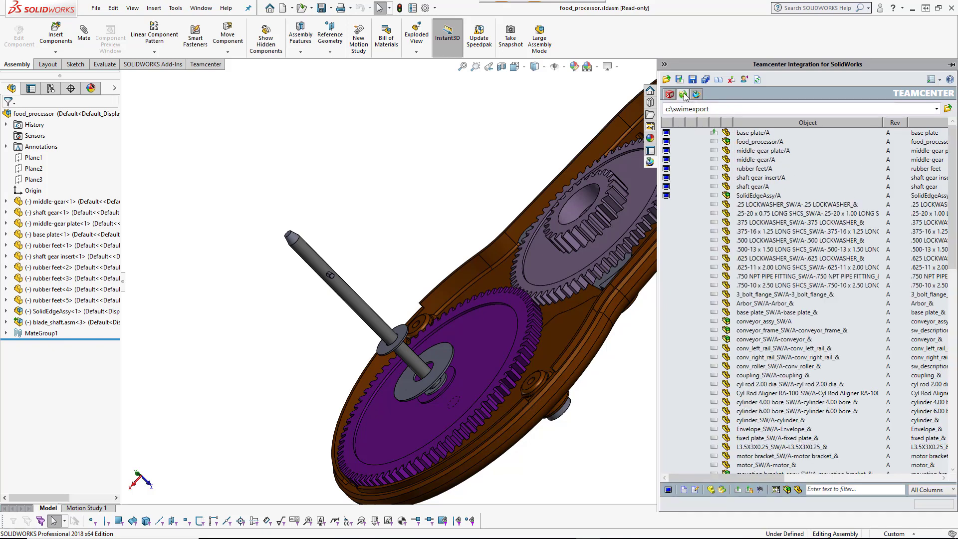
pyautogui.click(935, 125)
pyautogui.click(807, 123)
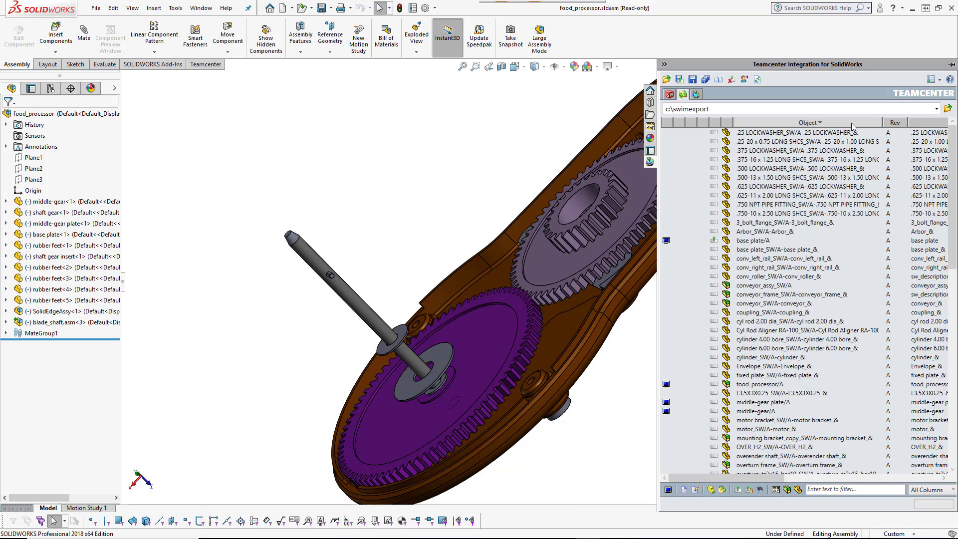
# Step: Filter the work folder list by loaded models and by check-out status, and restore the full list
pyautogui.click(667, 490)
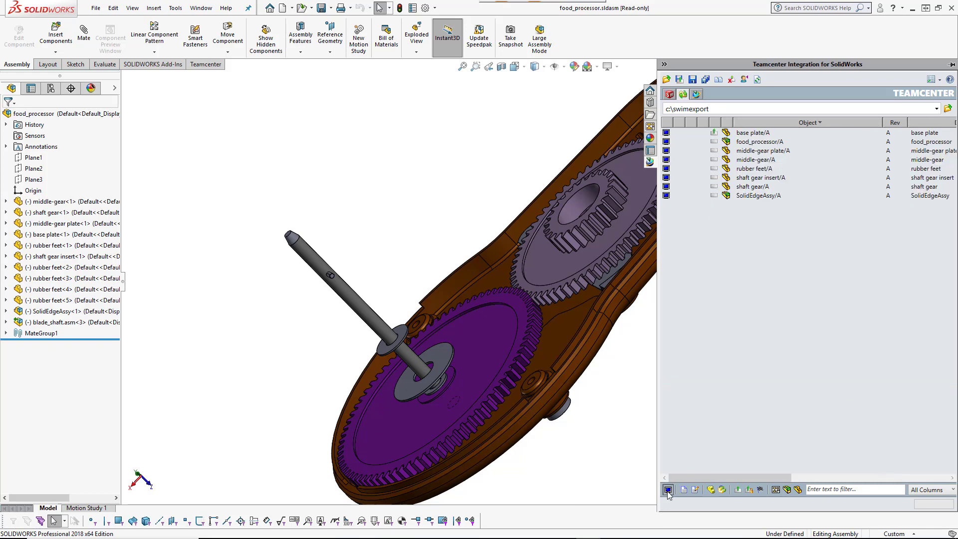
pyautogui.click(738, 490)
pyautogui.click(738, 491)
pyautogui.click(668, 490)
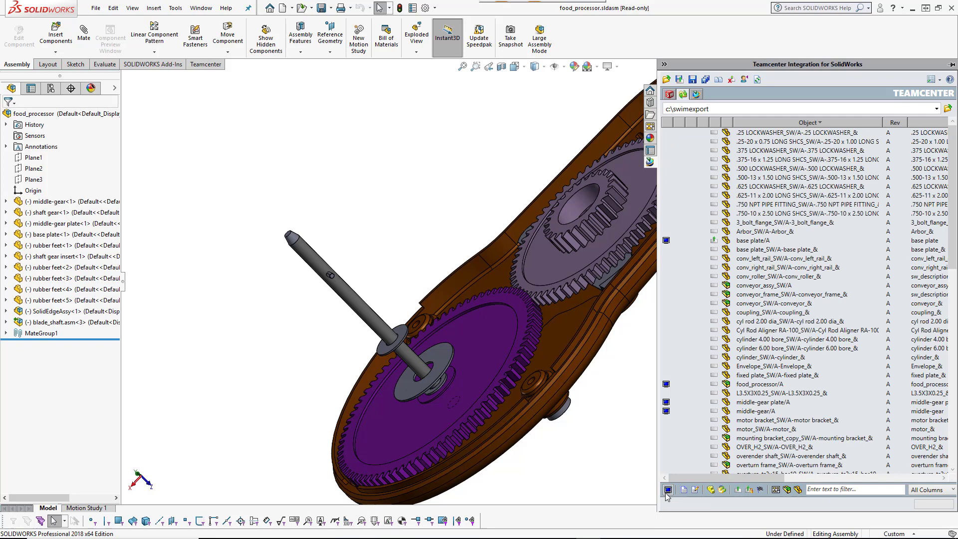
# Step: View the Active Workspace home page inside the Teamcenter integration and look at its search options
pyautogui.click(697, 95)
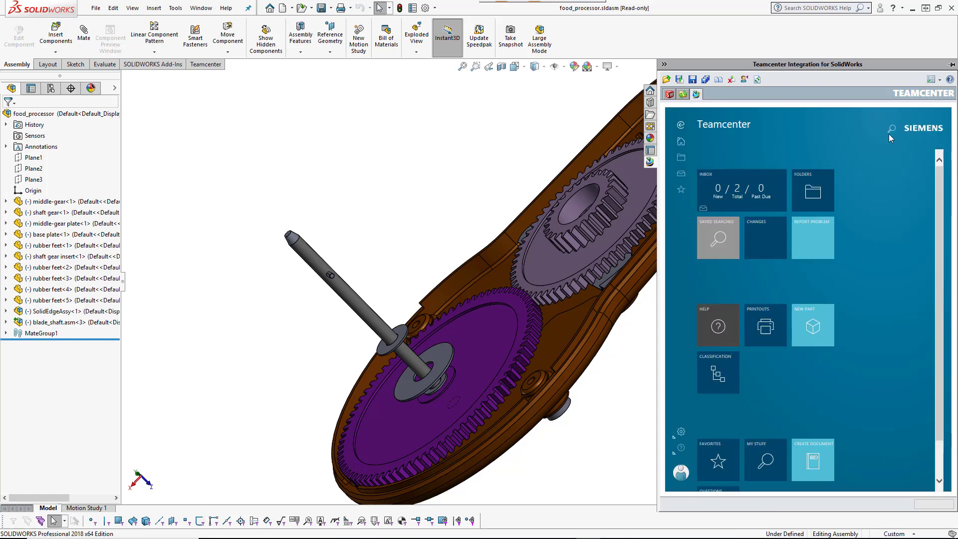
pyautogui.click(894, 130)
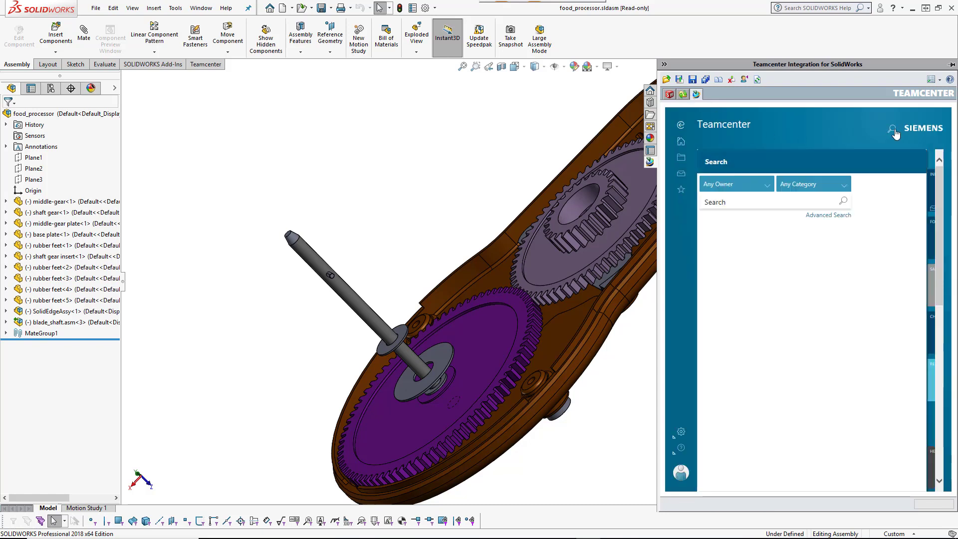
pyautogui.click(907, 164)
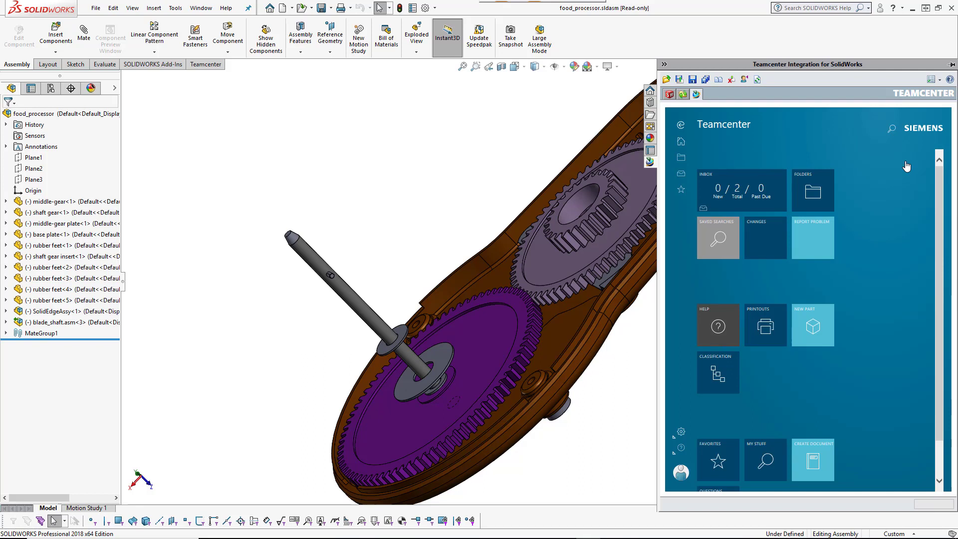
# Step: Look at the Teamcenter commands and the dialog for opening models from Teamcenter, and leave it without opening anything
pyautogui.click(206, 65)
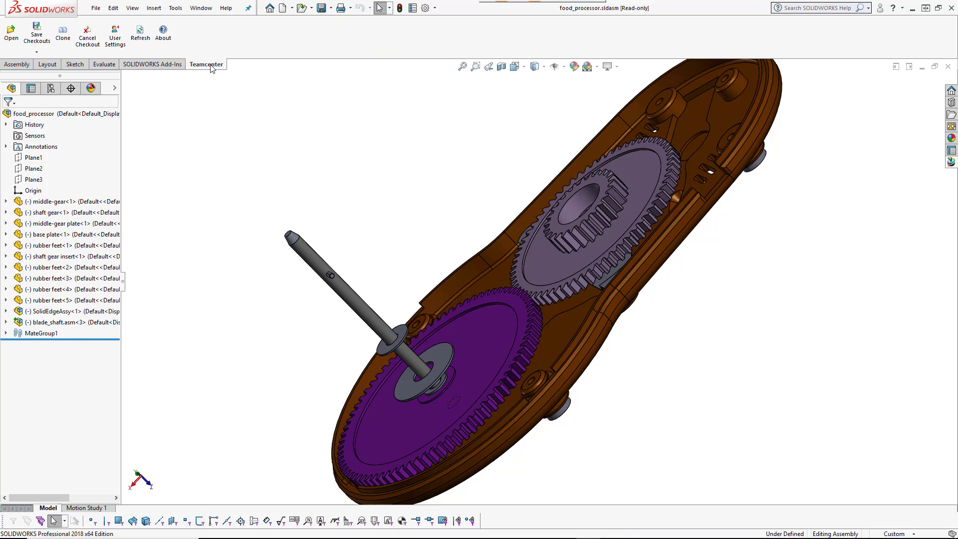
pyautogui.click(9, 33)
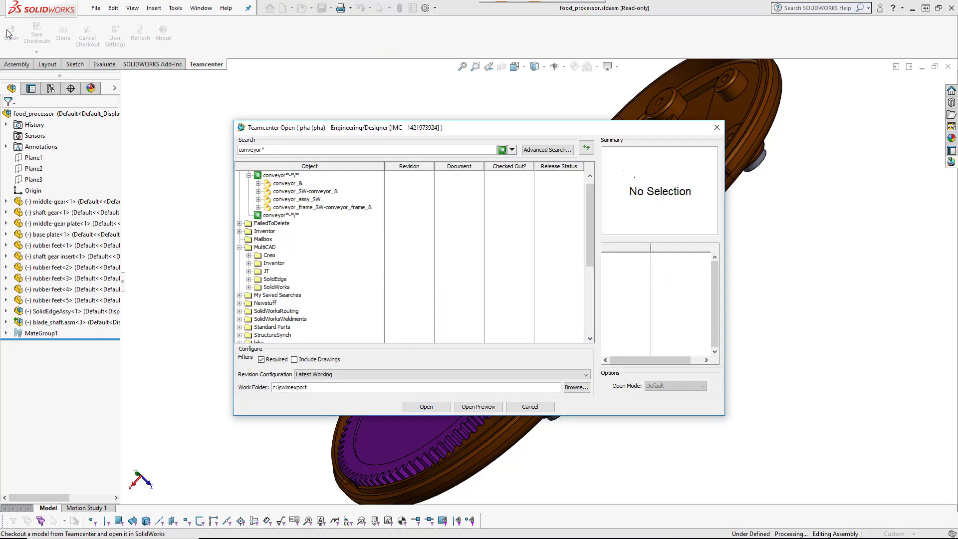
pyautogui.click(529, 406)
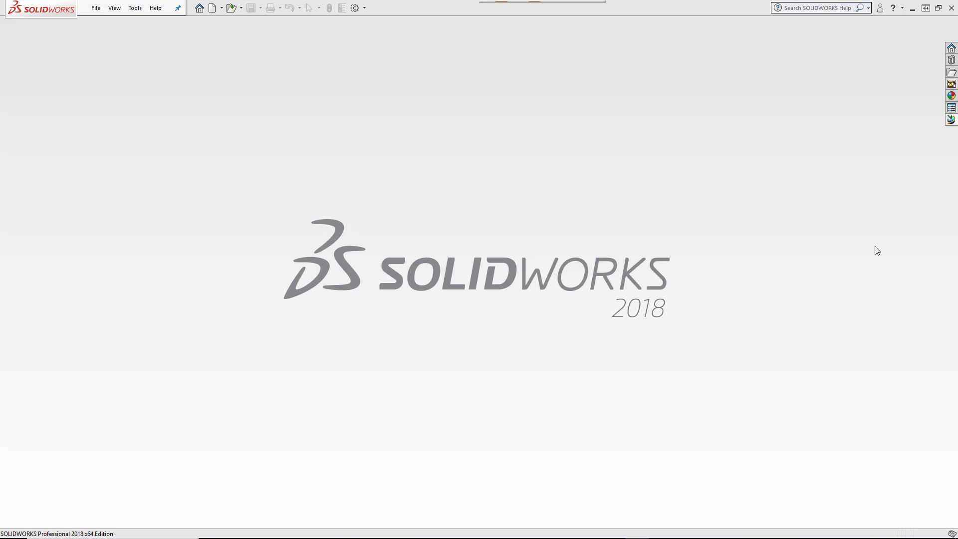
# Step: Open the mounting bracket assembly in SolidWorks from the targets of the inbox task New Do Task 1
pyautogui.click(951, 120)
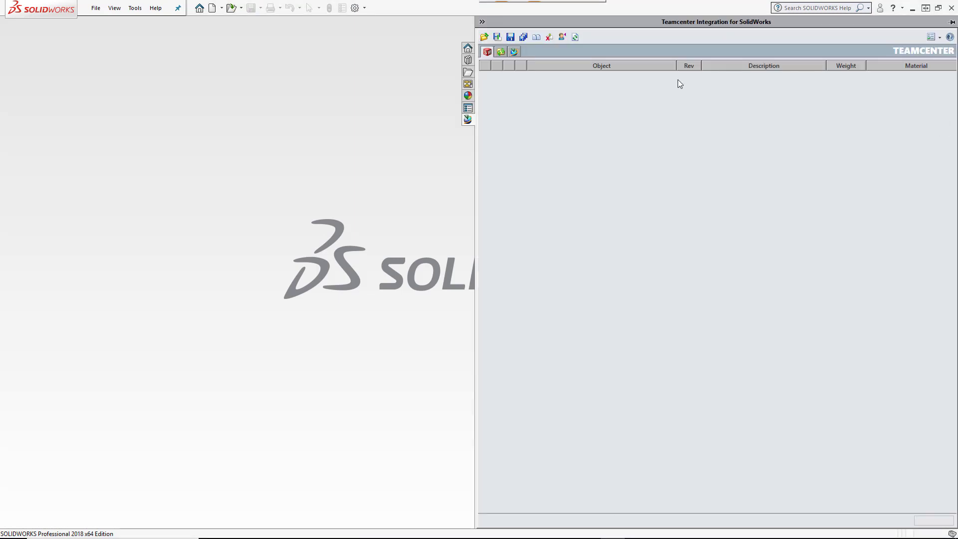
pyautogui.click(516, 51)
pyautogui.click(577, 157)
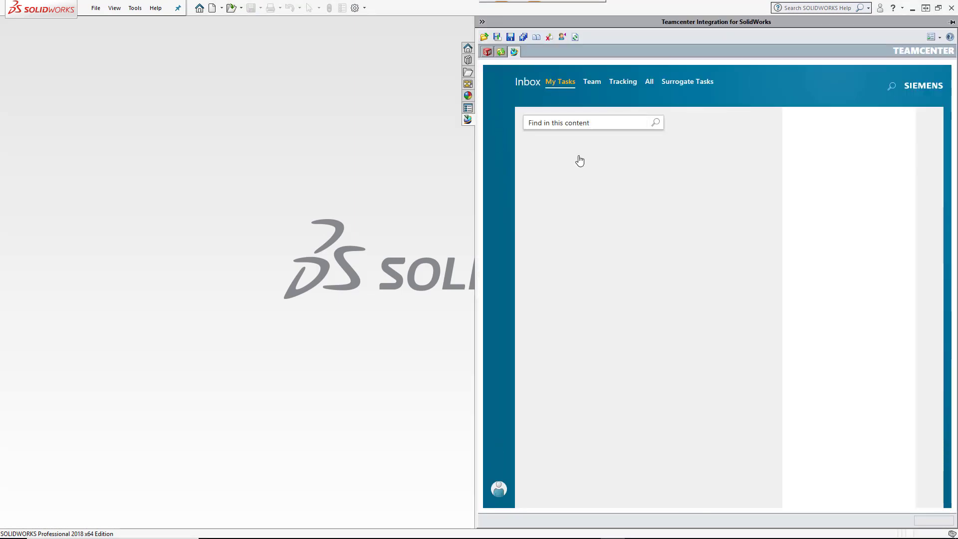
pyautogui.click(764, 169)
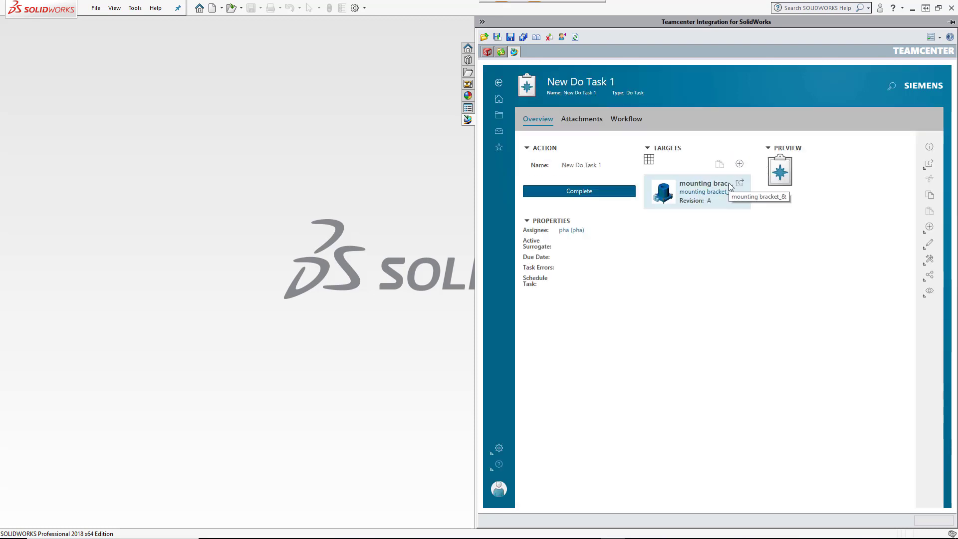
pyautogui.moveTo(730, 186); pyautogui.dragTo(400, 196)
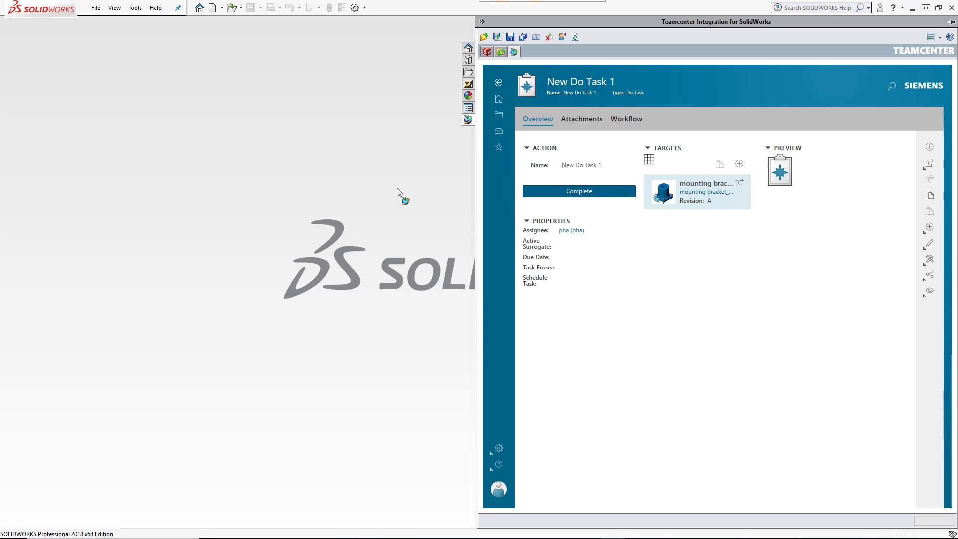
pyautogui.click(306, 166)
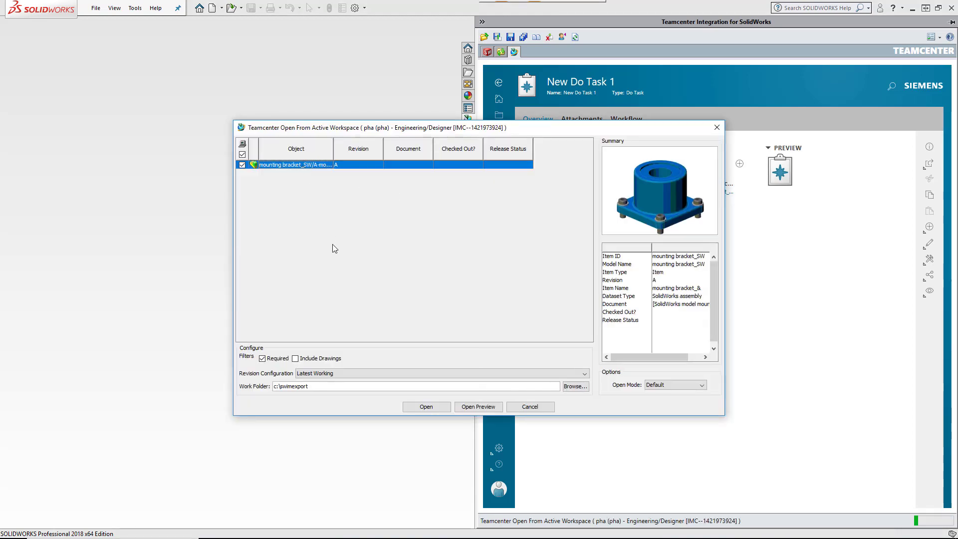
pyautogui.click(413, 407)
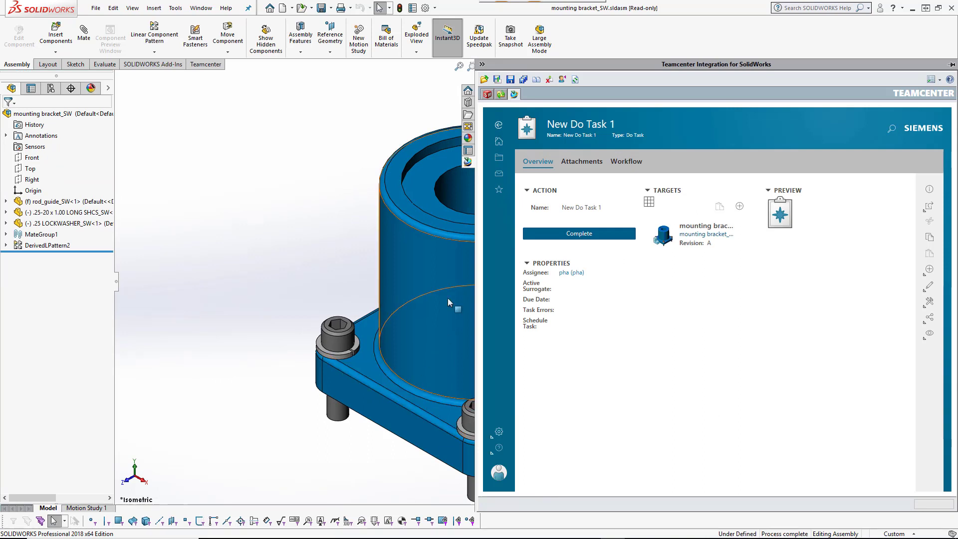
# Step: Show the mounting bracket_SW assembly in Active Workspace from the loaded Teamcenter structure
pyautogui.click(488, 95)
pyautogui.click(565, 120)
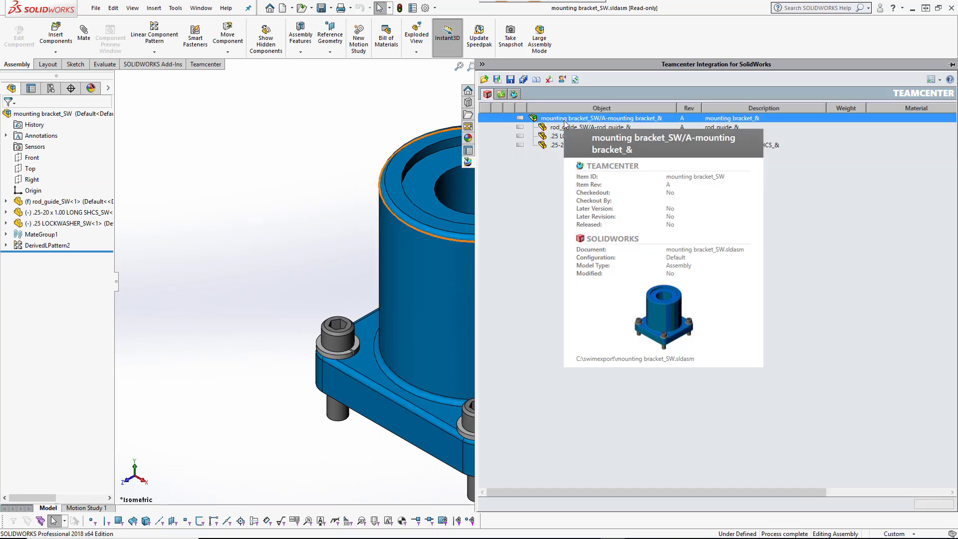
pyautogui.rightClick(565, 120)
pyautogui.click(590, 149)
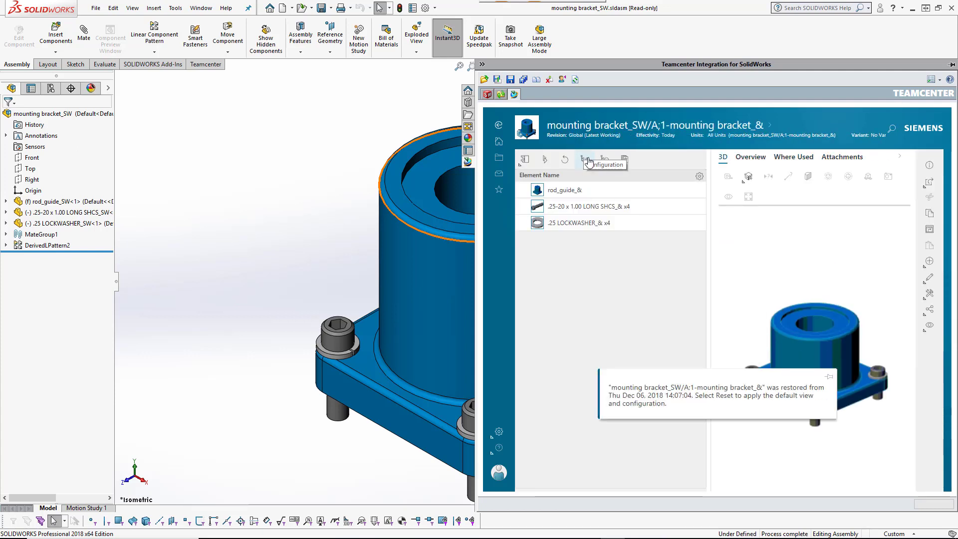
# Step: Trace where the mounting bracket is used, going up through its parent overturn frame to the Overturning Mechanism assembly
pyautogui.click(803, 159)
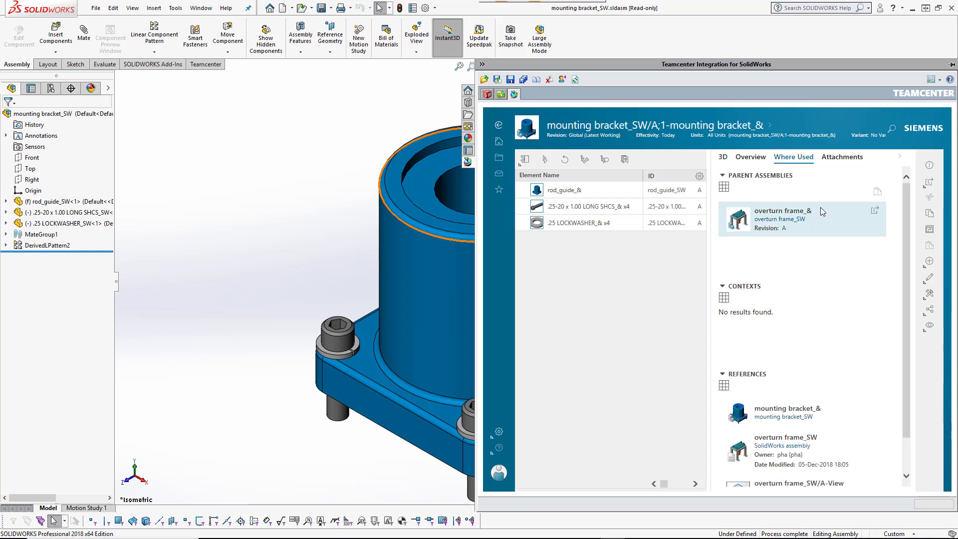
pyautogui.click(874, 213)
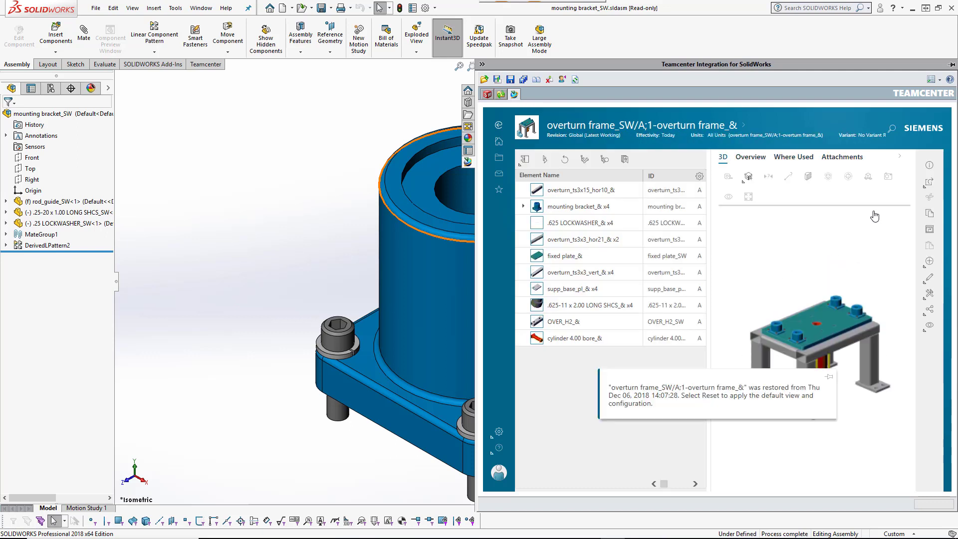
pyautogui.click(794, 158)
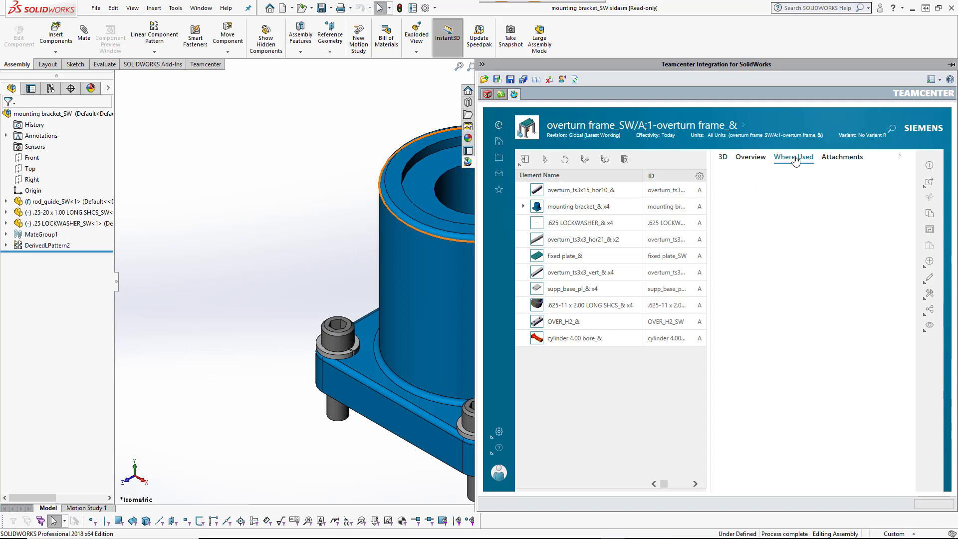
pyautogui.click(876, 214)
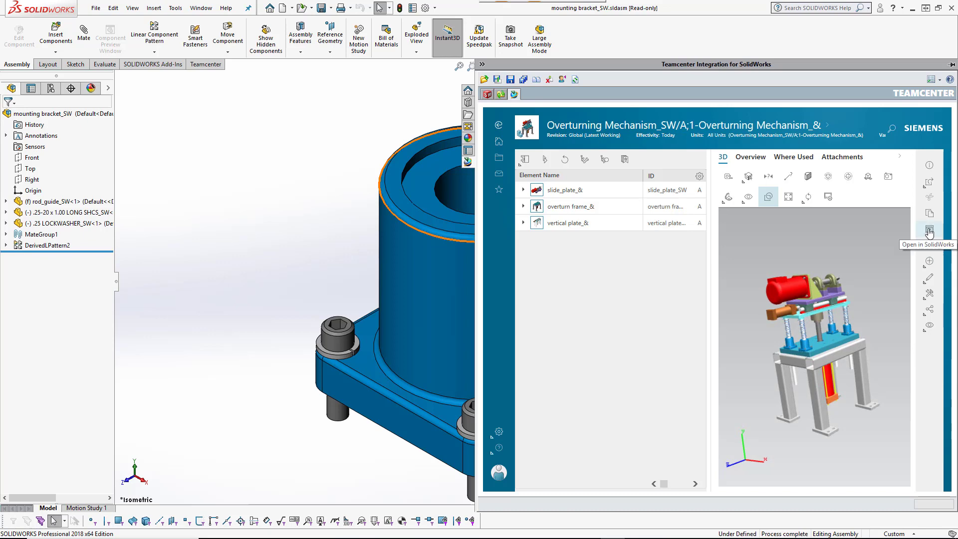
# Step: Open the Overturning Mechanism_SW assembly in SolidWorks from Active Workspace with the Default open mode
pyautogui.click(926, 231)
pyautogui.click(300, 166)
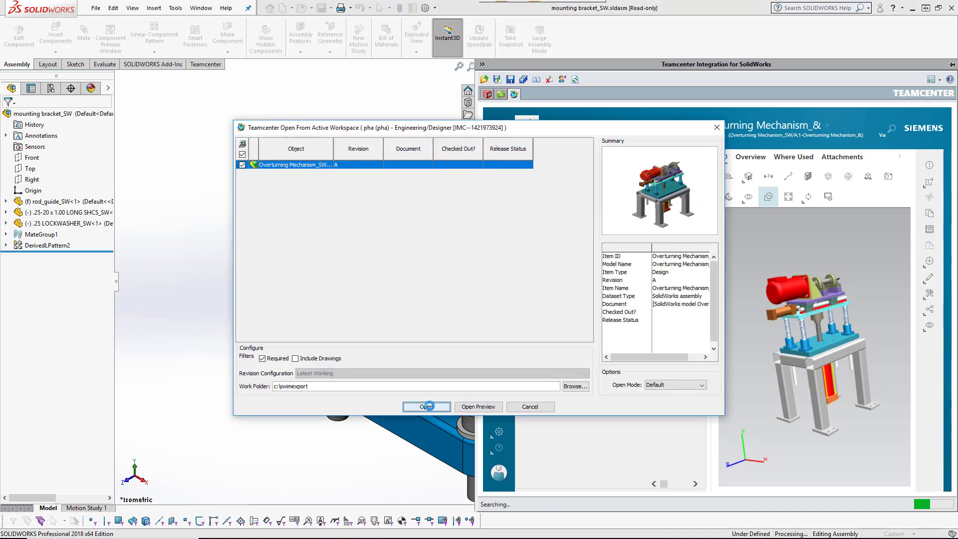
pyautogui.click(427, 407)
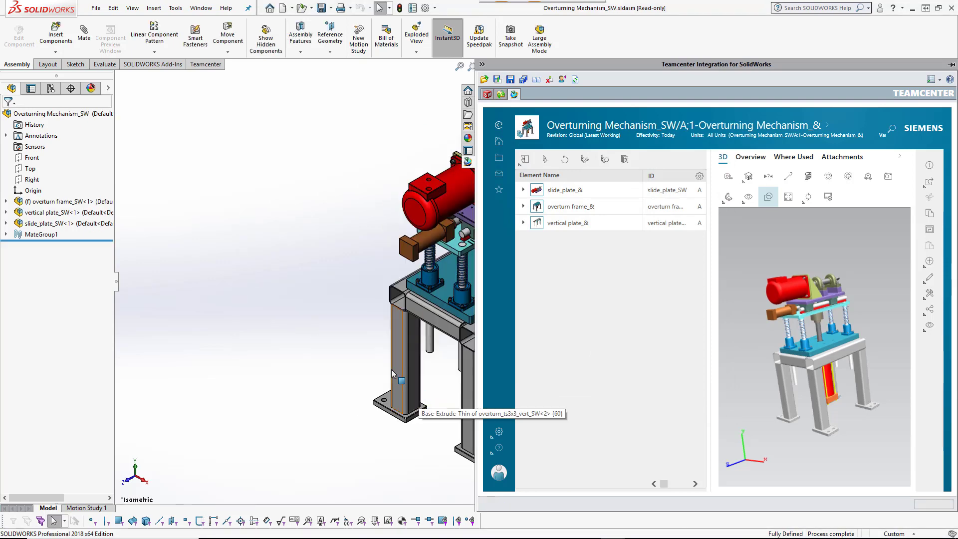
pyautogui.click(282, 239)
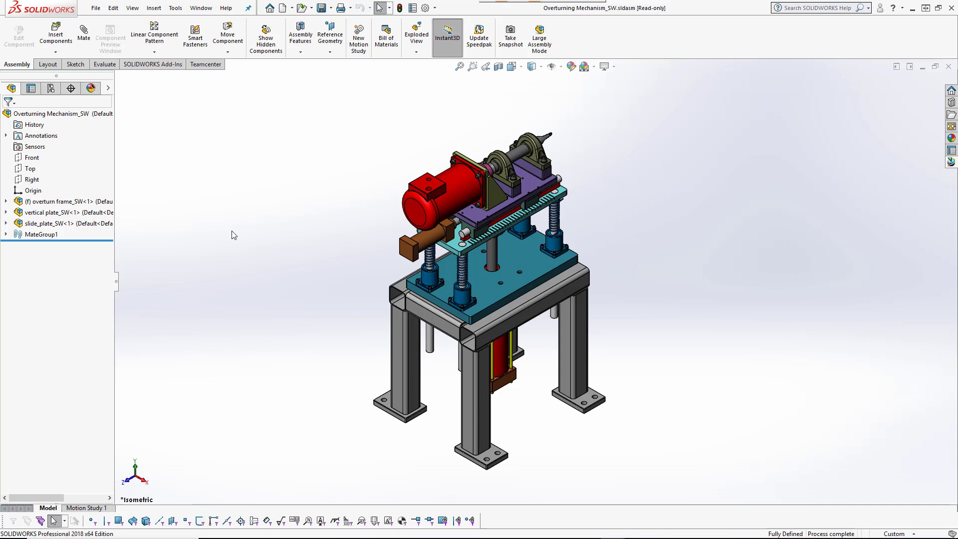
# Step: Start a Teamcenter Save As of the first mounting bracket_SW under the overturn frame, declining to manage its additional configurations
pyautogui.moveTo(114, 172); pyautogui.dragTo(215, 188)
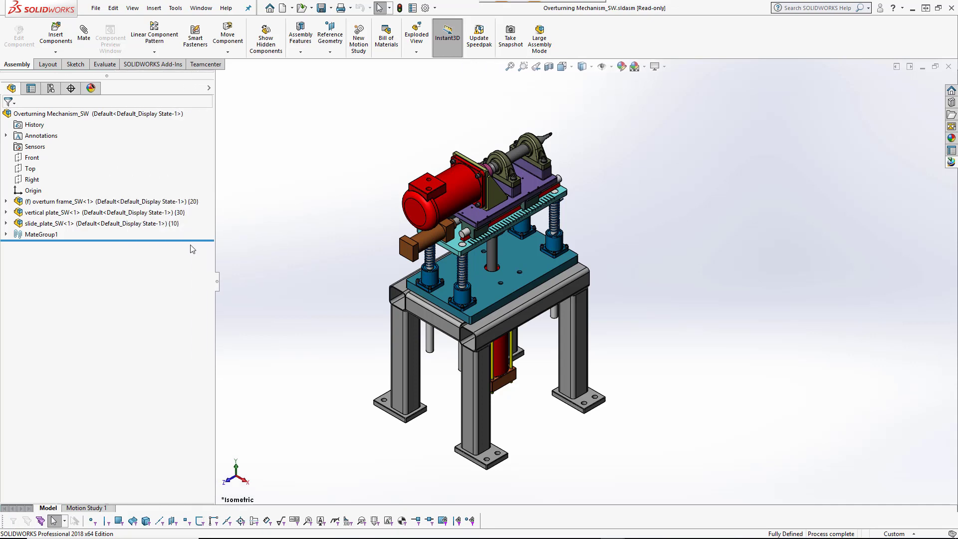
pyautogui.click(6, 201)
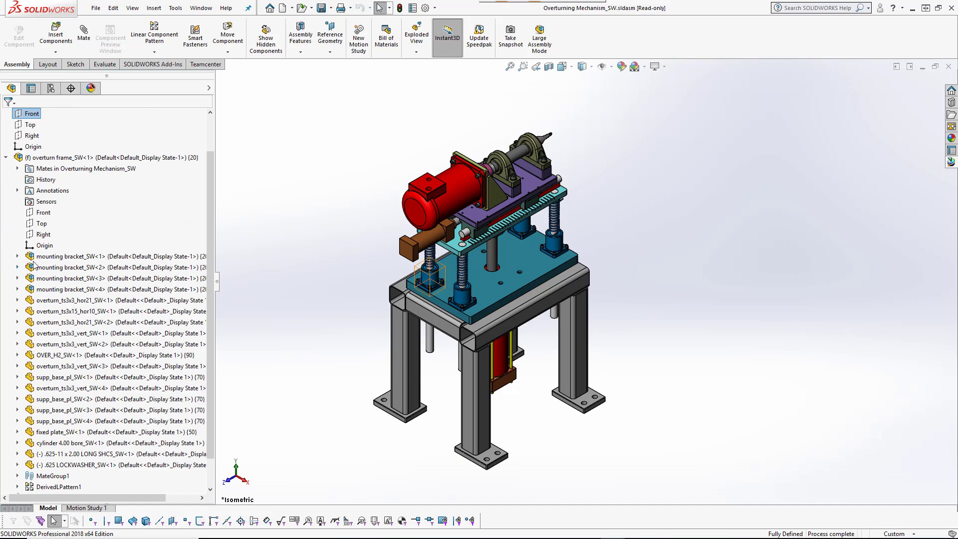
pyautogui.rightClick(48, 258)
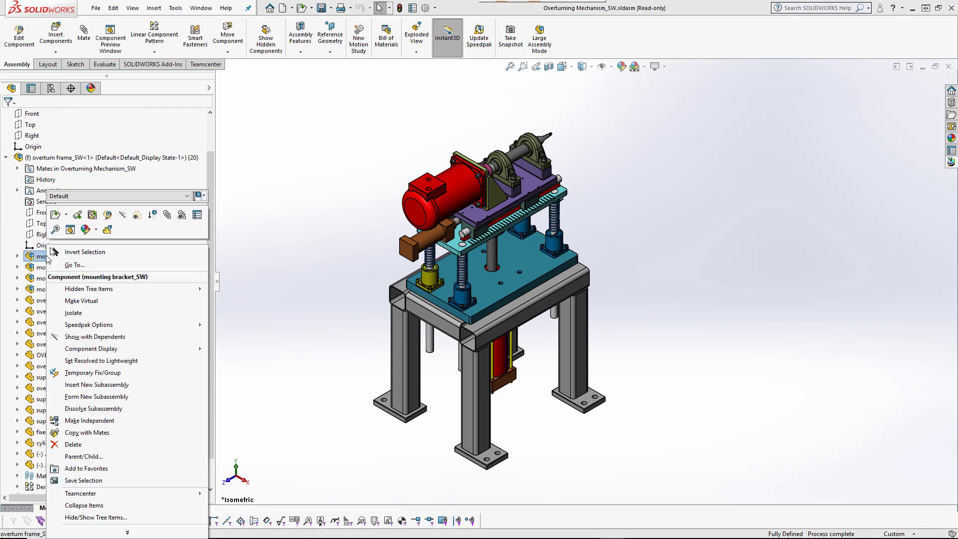
pyautogui.moveTo(195, 494)
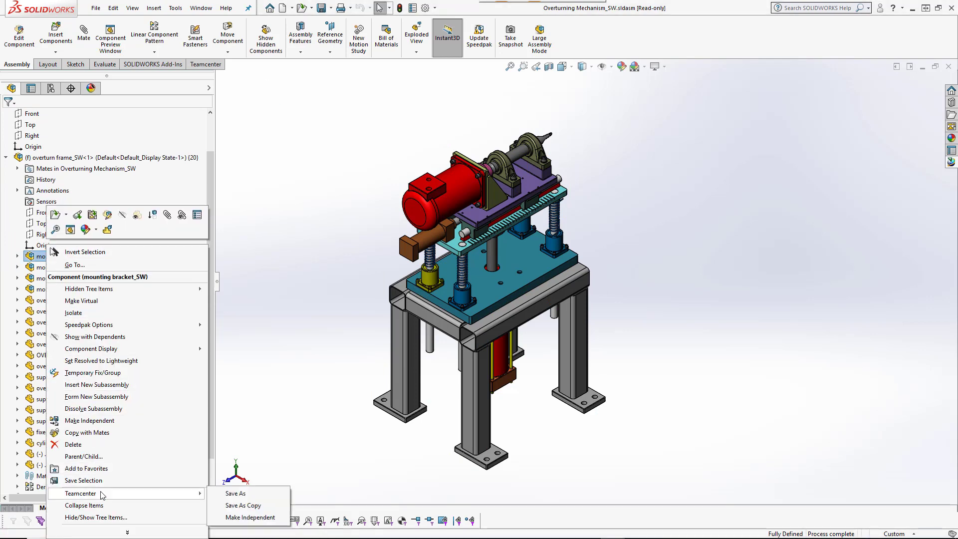
pyautogui.click(236, 494)
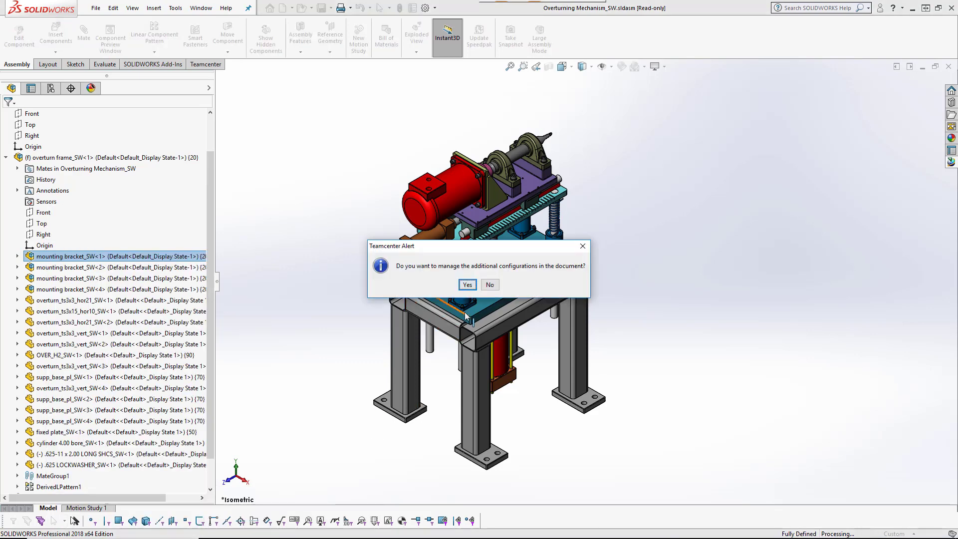
pyautogui.click(487, 284)
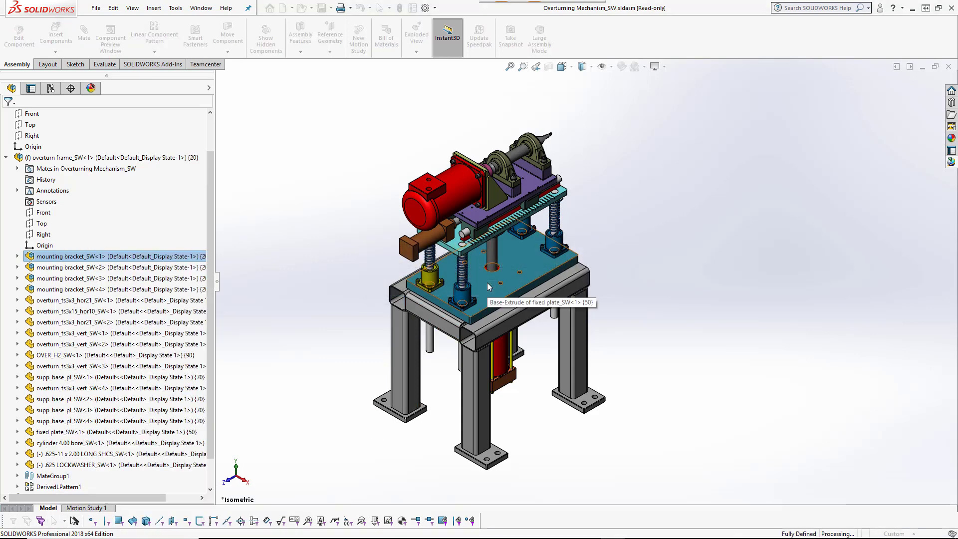
# Step: Save the bracket under the item ID mounting bracket_copy_SW in the Newstuff folder and have it open in SolidWorks
pyautogui.click(317, 218)
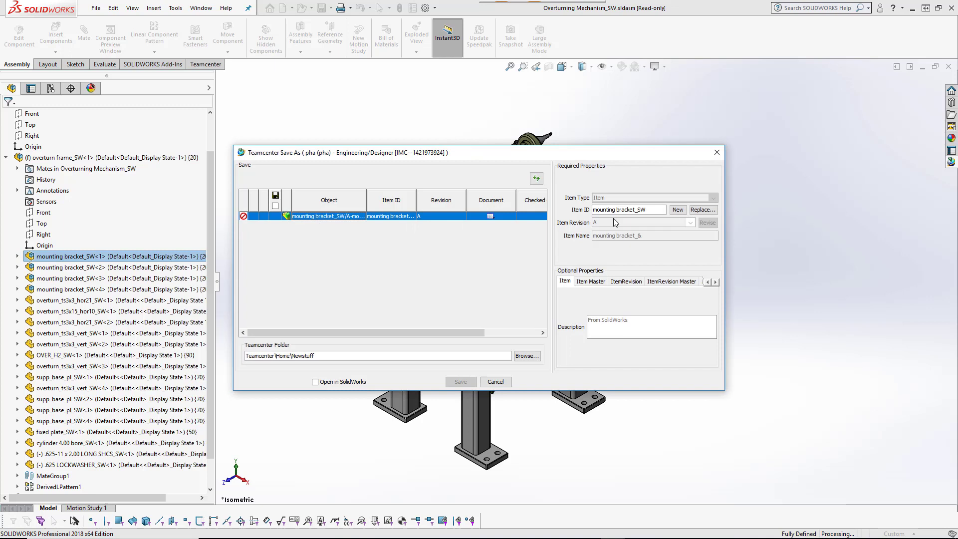
pyautogui.write('coy')
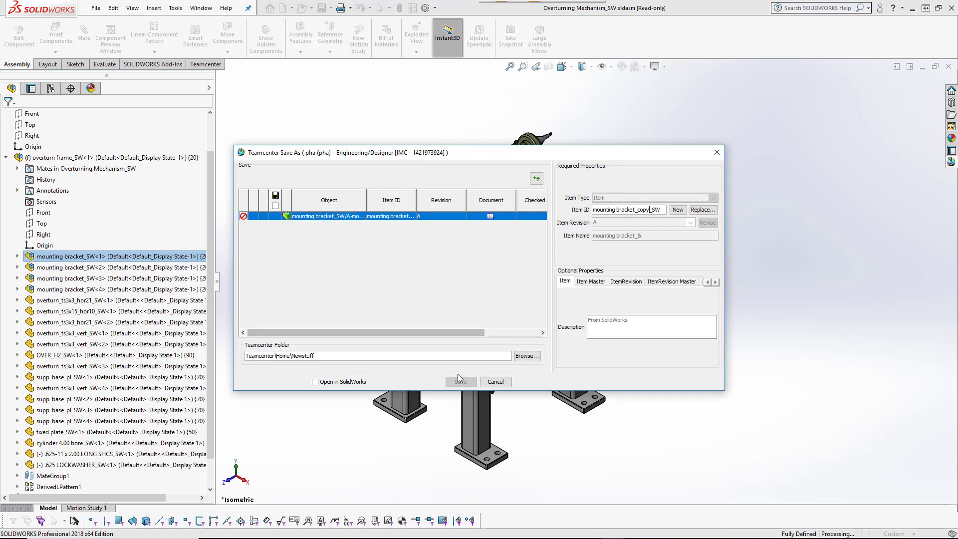
pyautogui.click(567, 264)
pyautogui.click(452, 288)
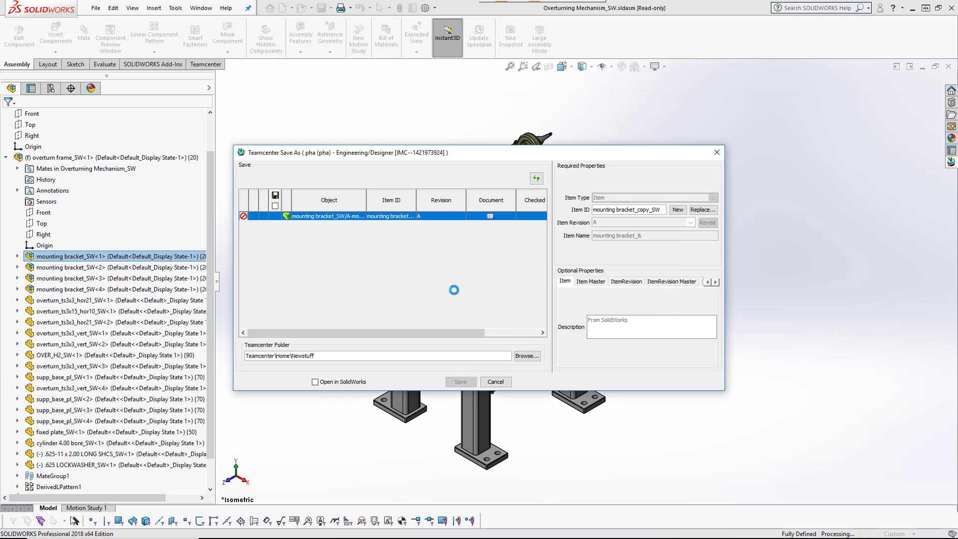
pyautogui.click(314, 382)
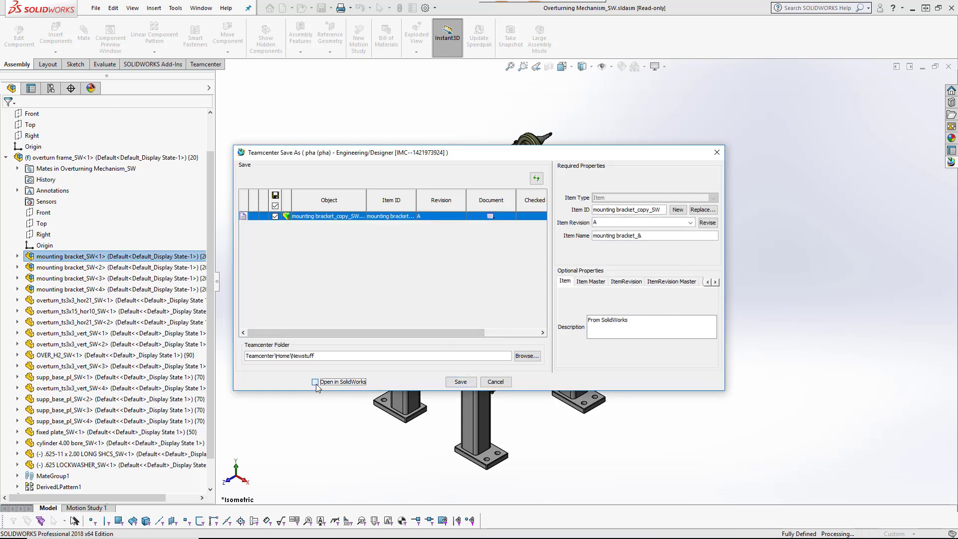
pyautogui.click(460, 382)
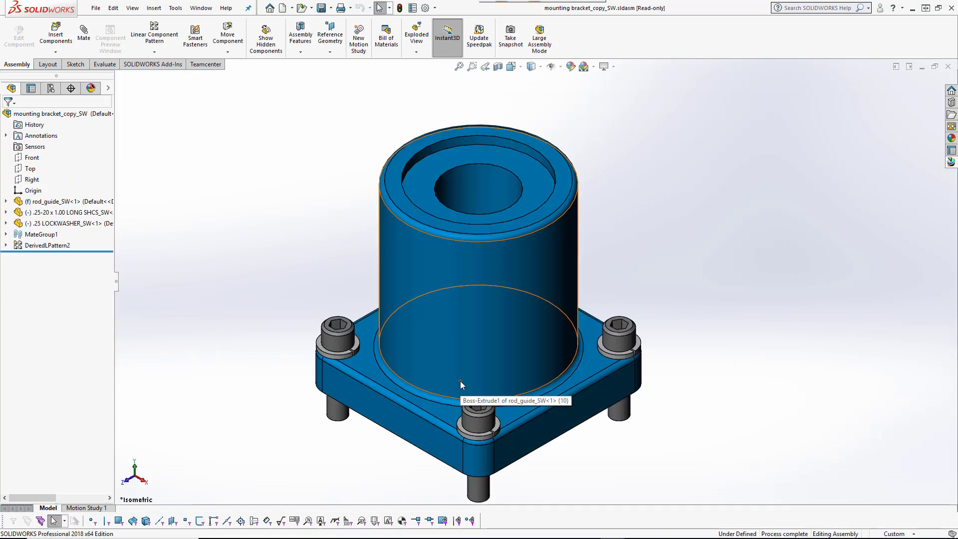
# Step: Highlight a patterned .25 lockwasher and a .25-20 x 1.00 LONG SHCS screw to compare the model with the Teamcenter structure
pyautogui.click(339, 344)
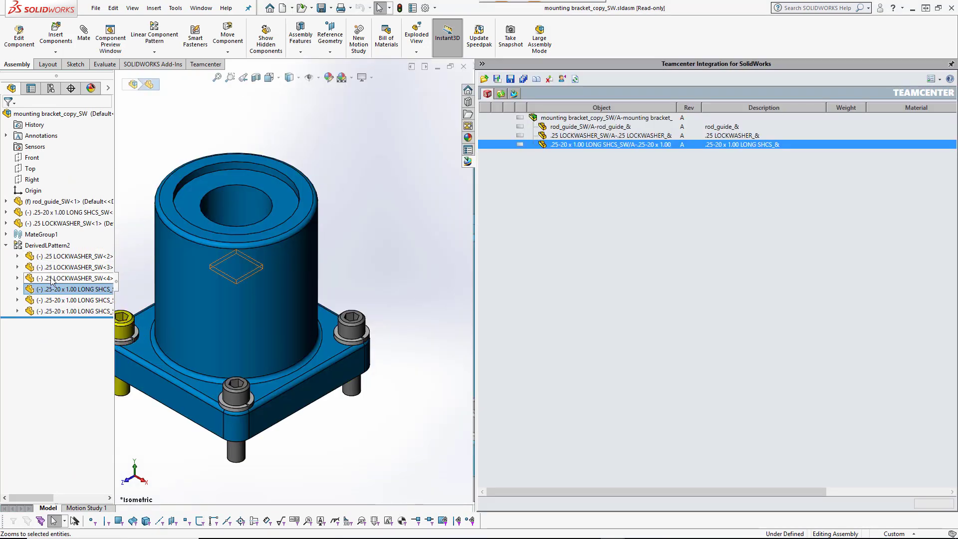
pyautogui.click(53, 279)
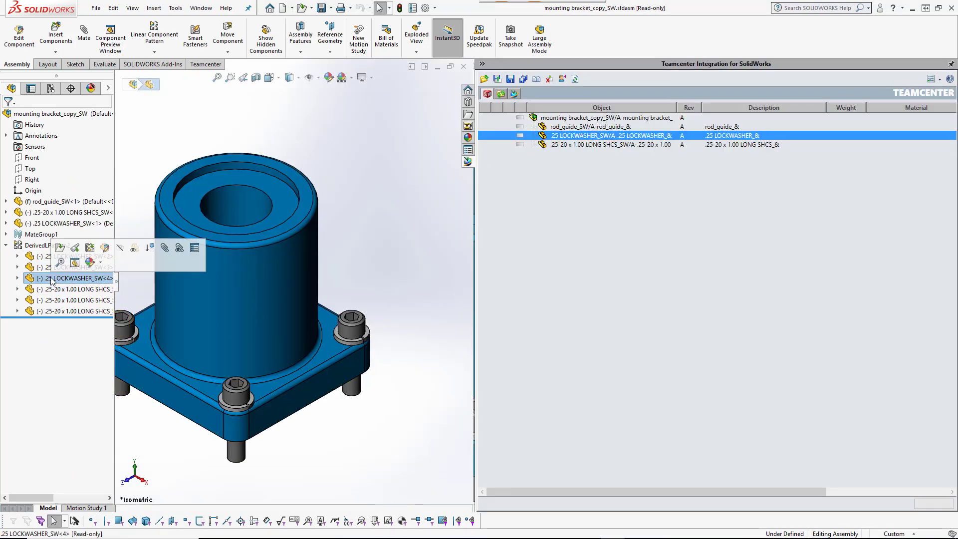
pyautogui.click(574, 145)
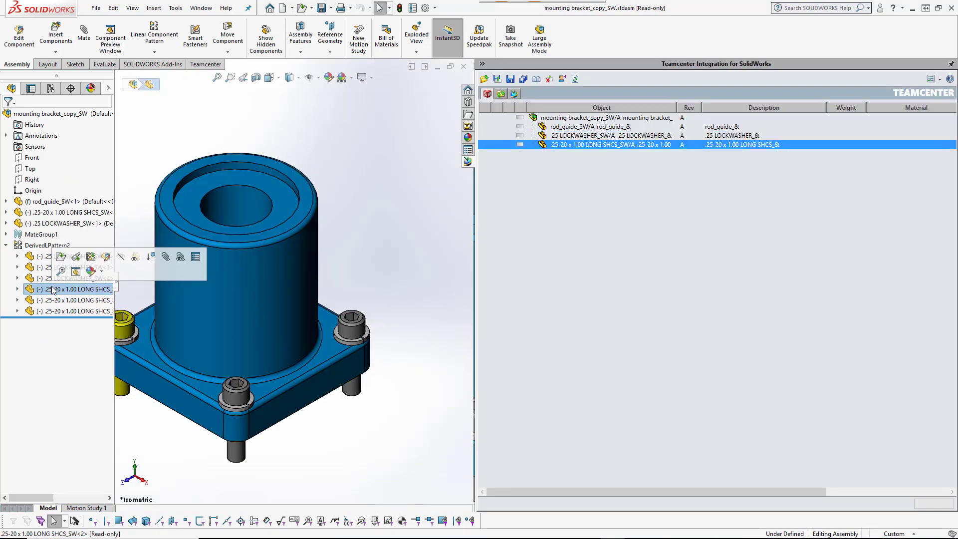
# Step: Search Teamcenter for *LONG SHCS* and choose the .25-20 x 0.75 LONG SHCS_SW as replacement for the .25-20 x 1.00 screw
pyautogui.rightClick(591, 145)
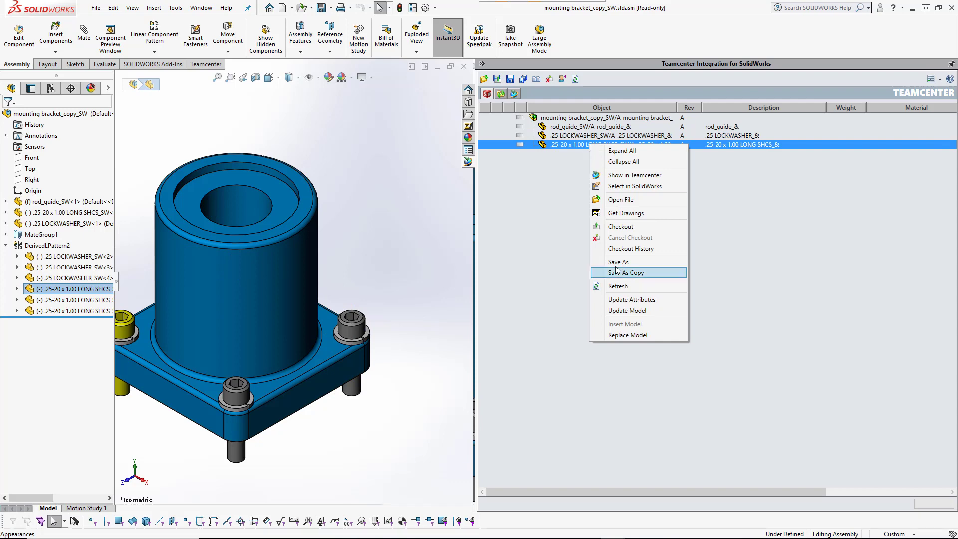
pyautogui.click(619, 336)
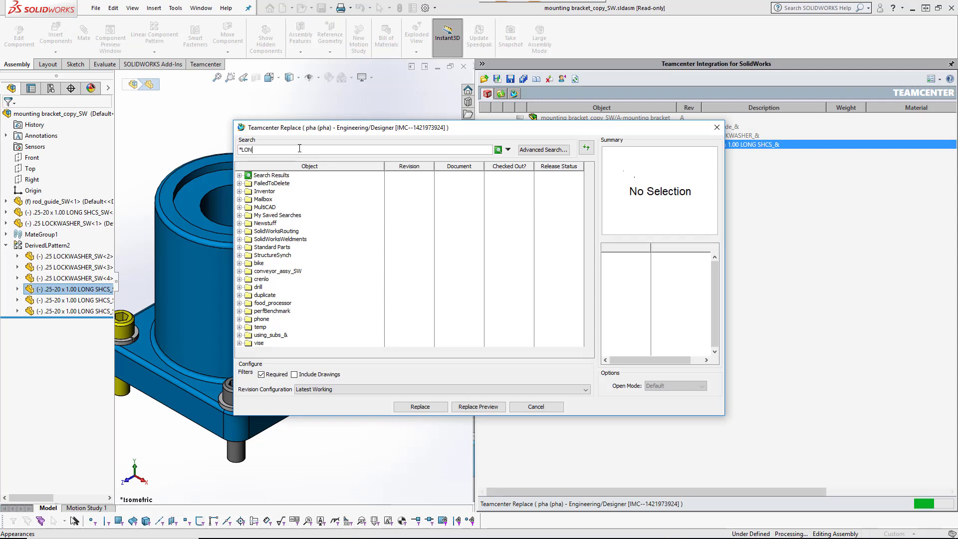
pyautogui.write('SHCS*')
pyautogui.press('Return')
pyautogui.moveTo(385, 167); pyautogui.dragTo(480, 168)
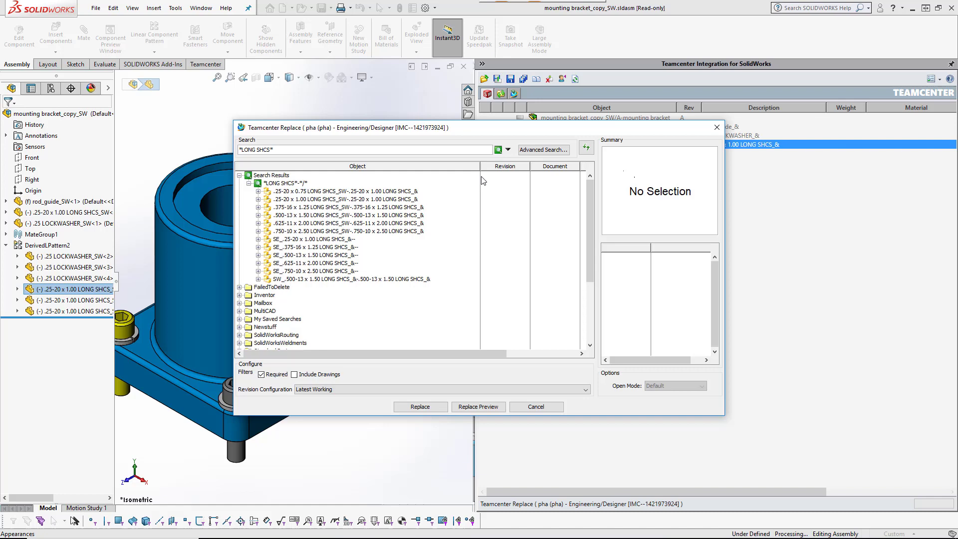
pyautogui.click(292, 192)
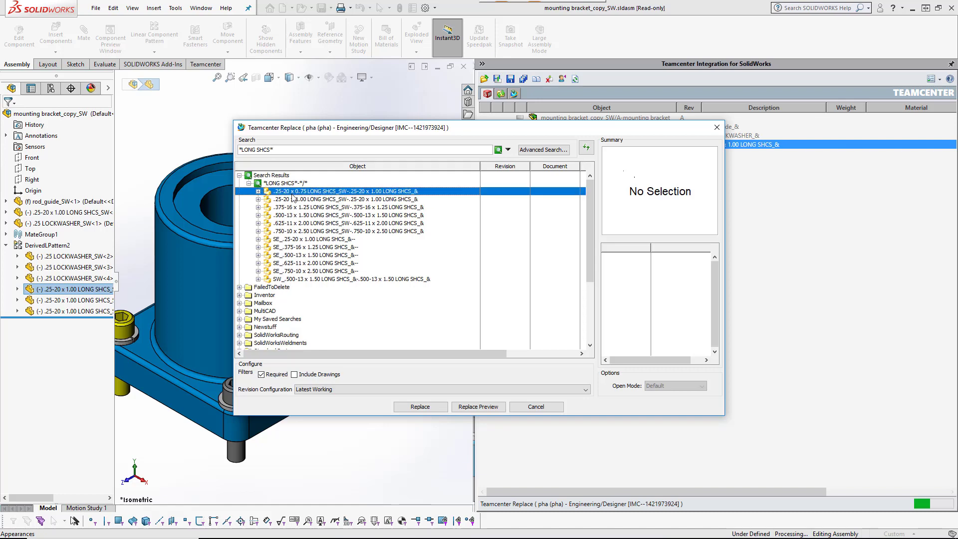
pyautogui.click(419, 407)
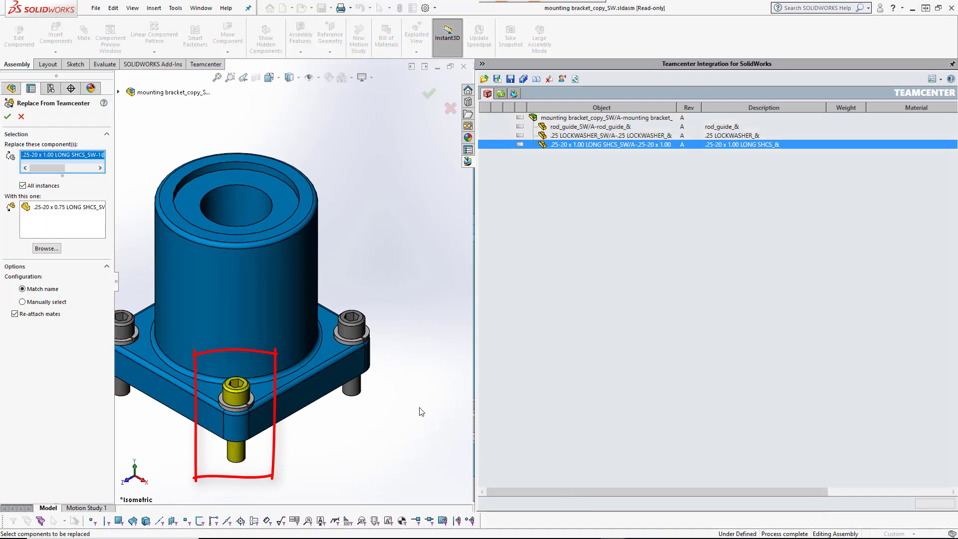
# Step: Replace all instances of the screw with re-attached mates, checking out mounting bracket_copy_SW with the comment "replacing screws"
pyautogui.click(51, 209)
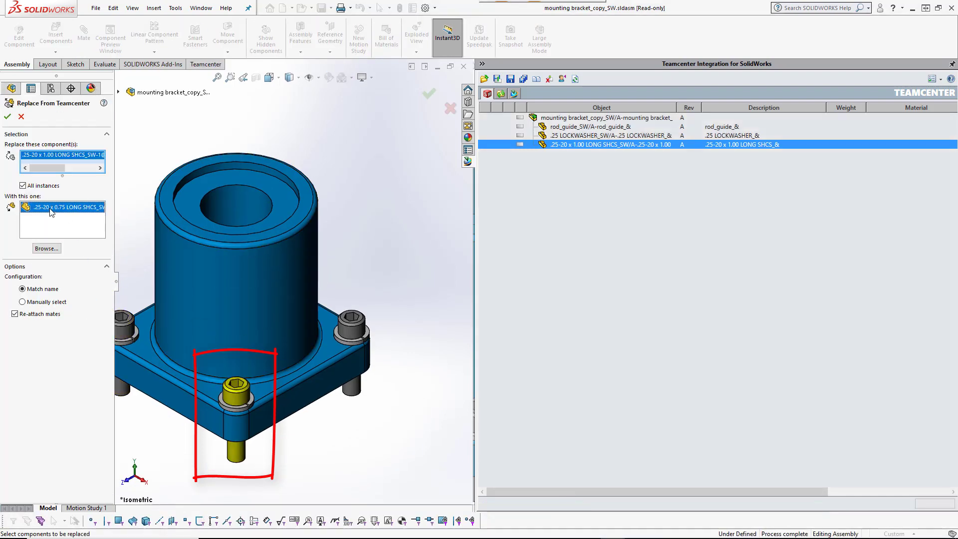
pyautogui.click(8, 116)
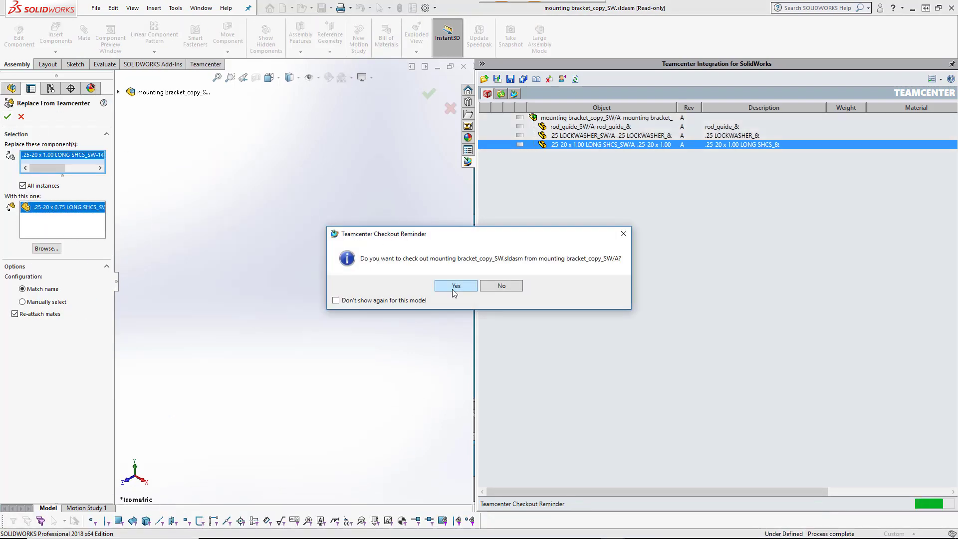
pyautogui.click(456, 287)
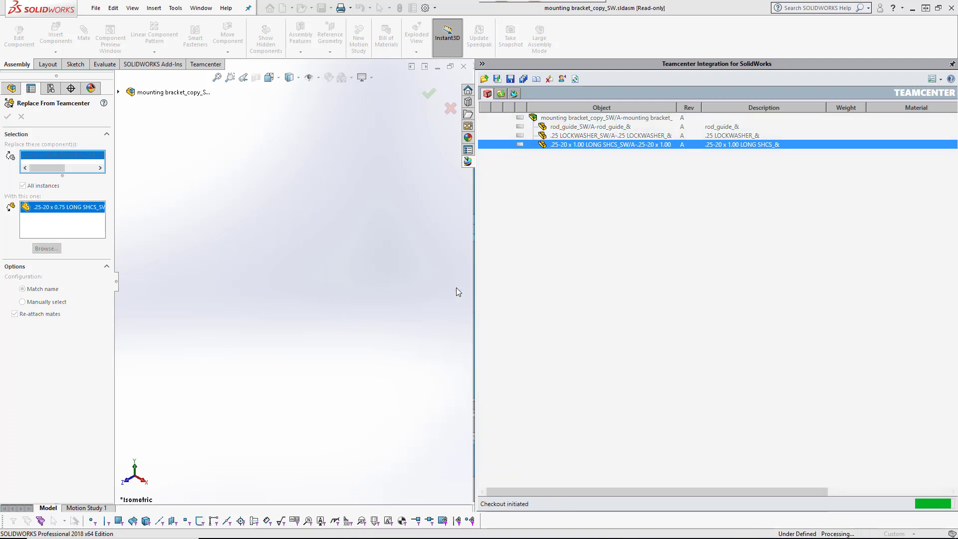
pyautogui.write('re')
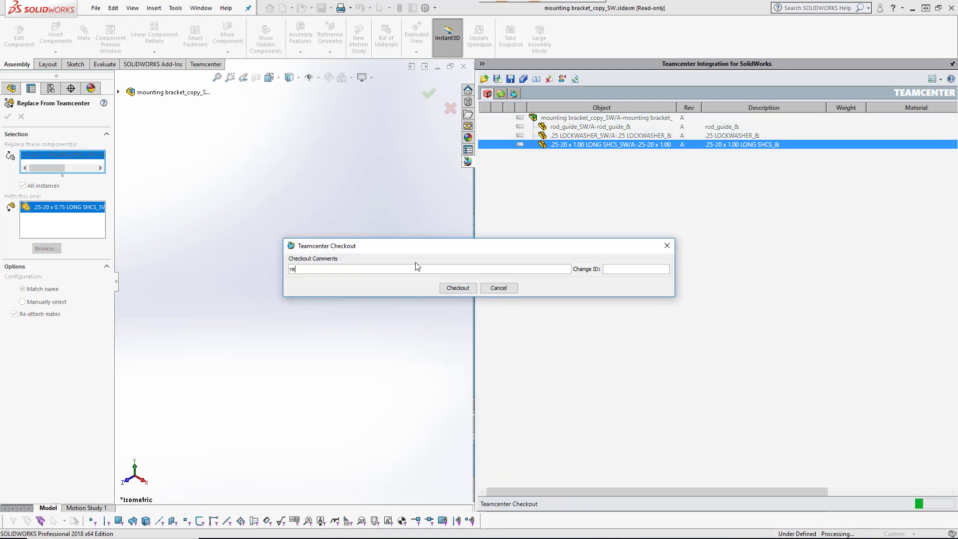
pyautogui.write('placing screws')
pyautogui.click(452, 288)
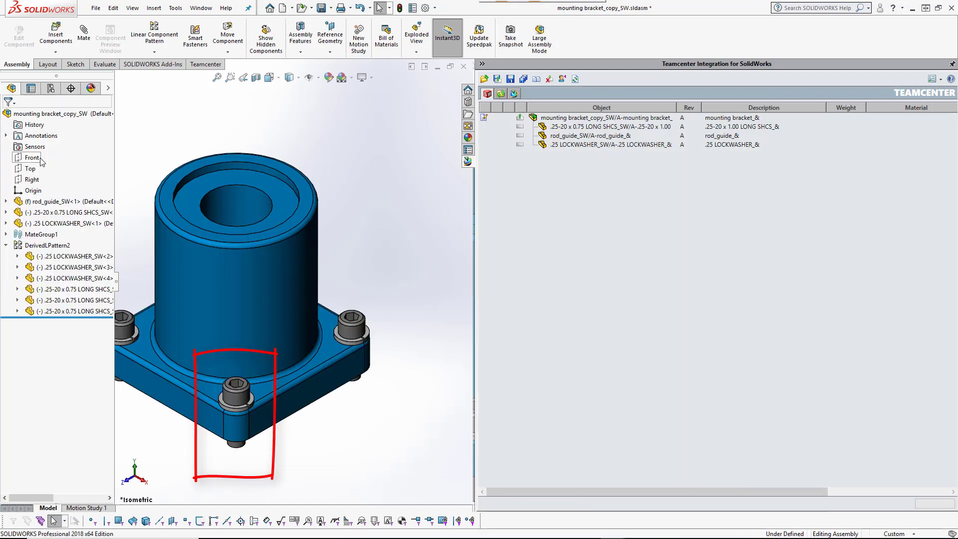
# Step: Switch to the Overturning Mechanism_SW assembly without checking it out
pyautogui.keyDown('ctrl'); pyautogui.moveTo(190, 253); pyautogui.dragTo(271, 259, button='middle'); pyautogui.keyUp('ctrl')
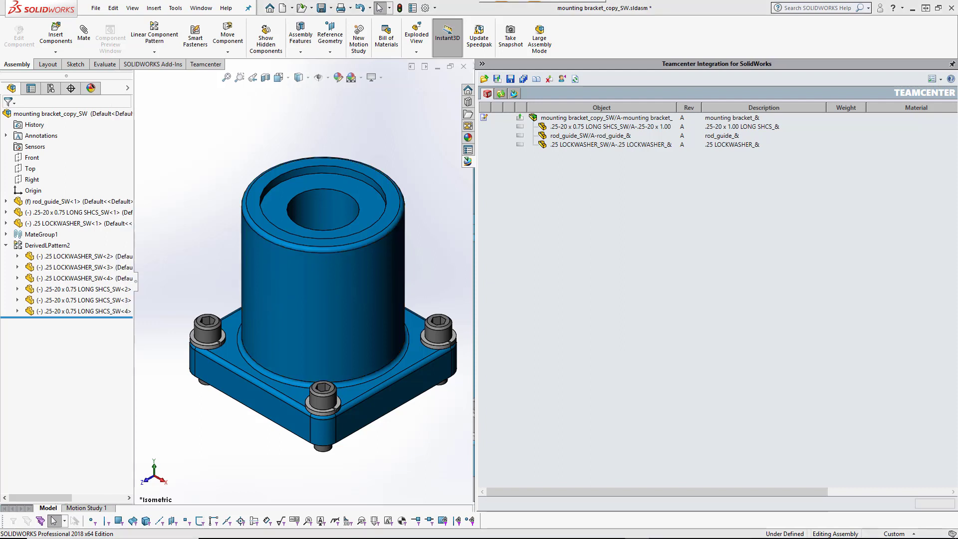
pyautogui.click(195, 8)
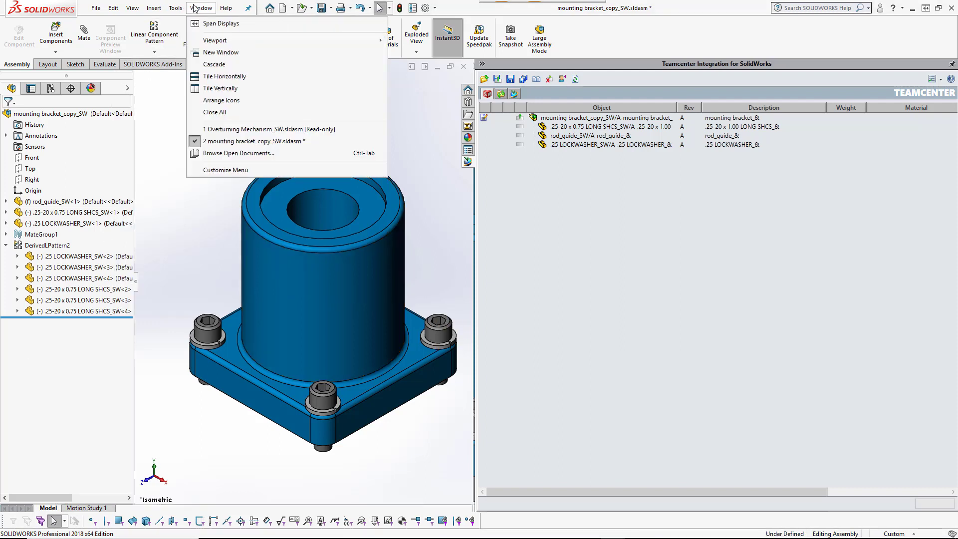
pyautogui.click(213, 133)
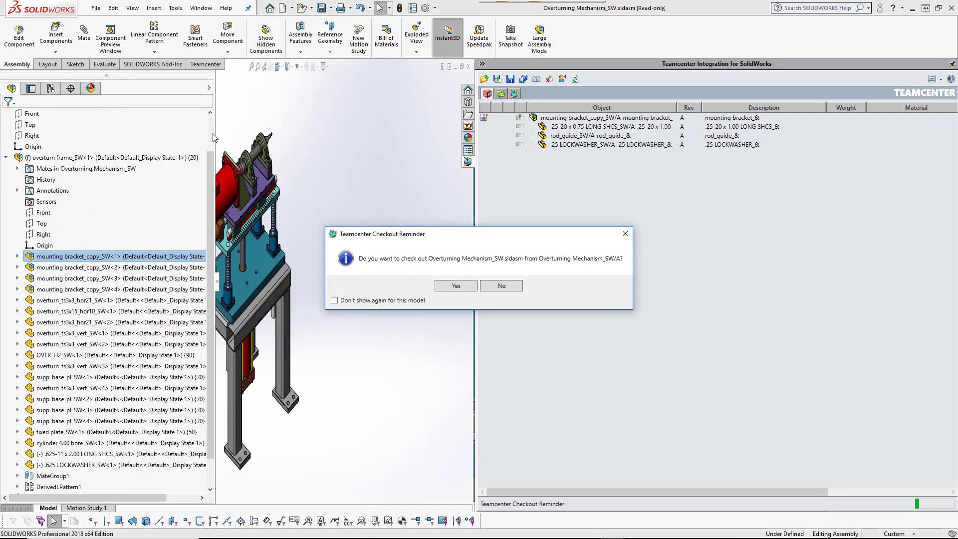
pyautogui.click(509, 290)
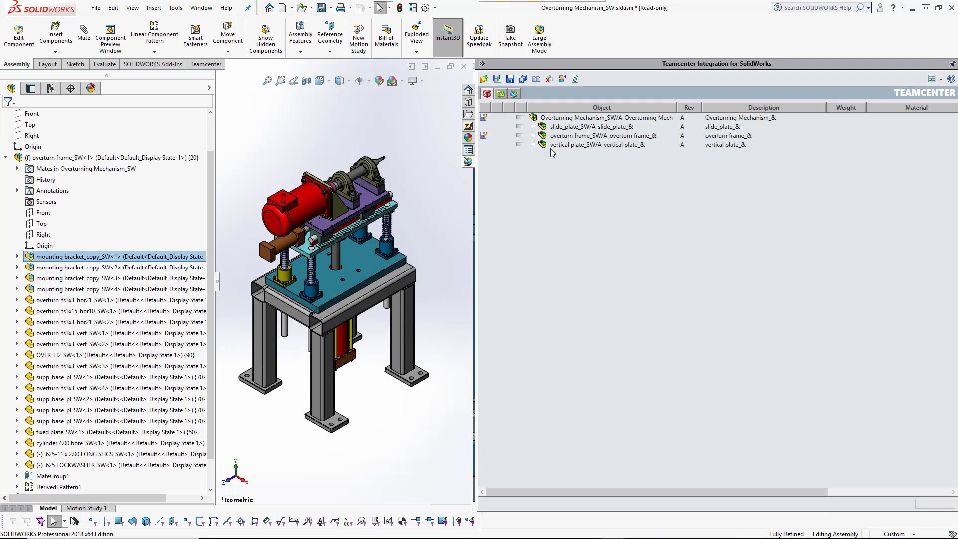
# Step: Expand the whole Overturning Mechanism structure in Teamcenter, refresh its status and select the out-of-date models
pyautogui.click(560, 119)
pyautogui.rightClick(560, 120)
pyautogui.click(574, 125)
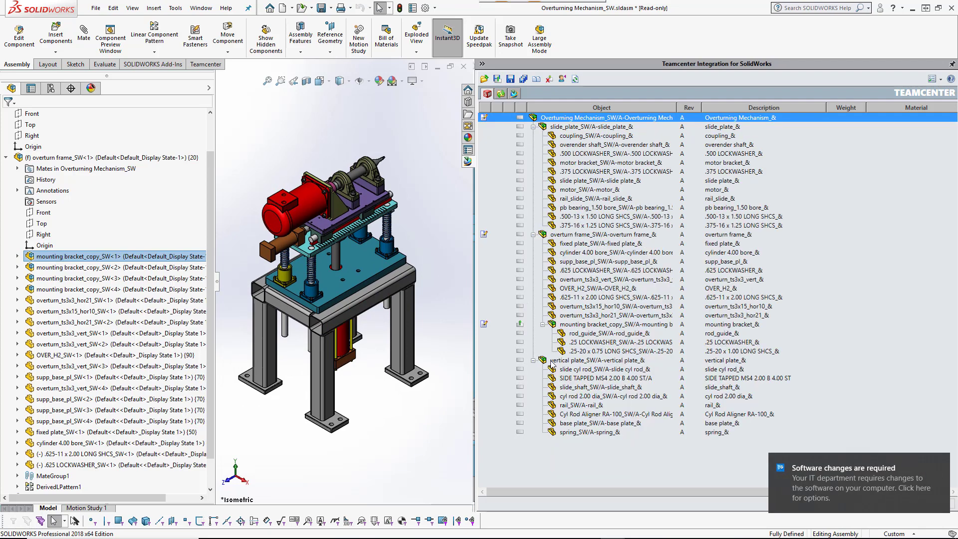
pyautogui.click(535, 121)
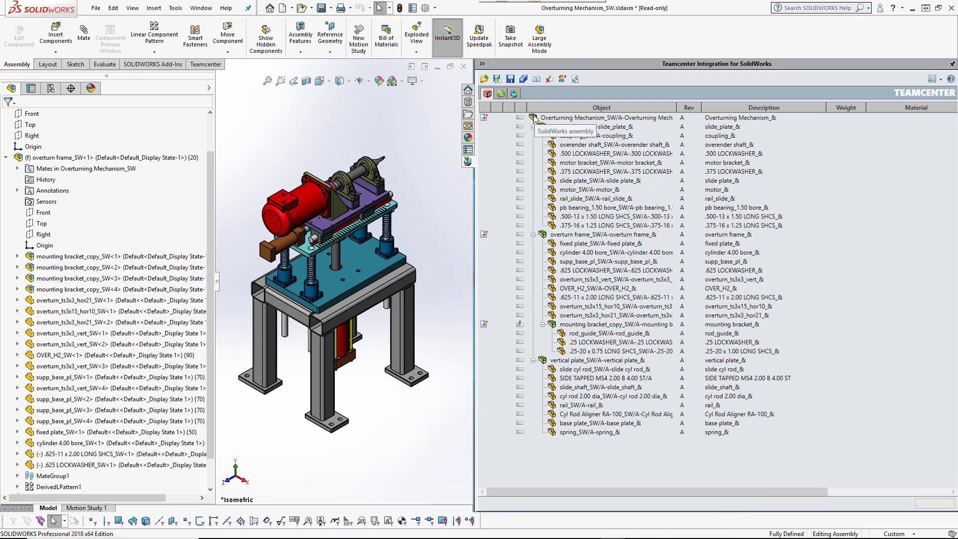
pyautogui.click(575, 79)
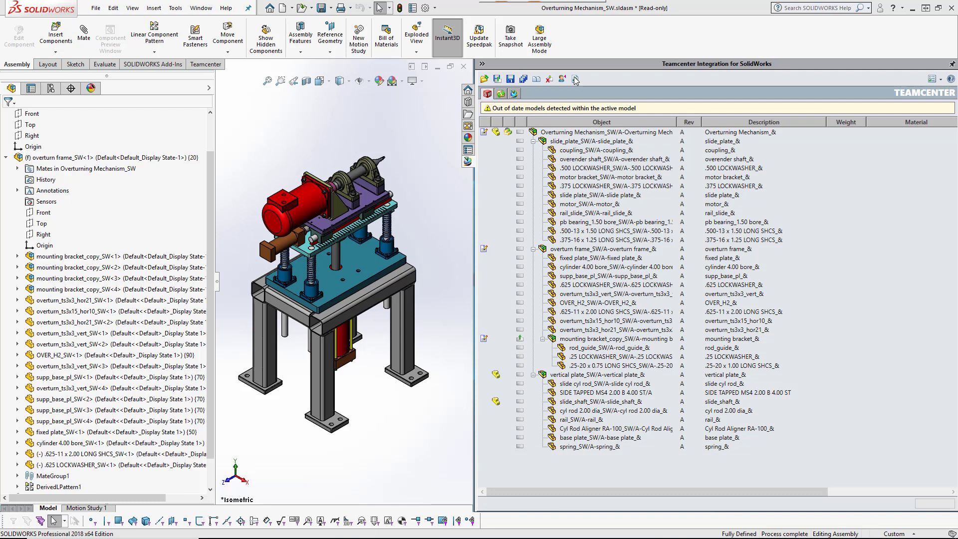
pyautogui.click(567, 109)
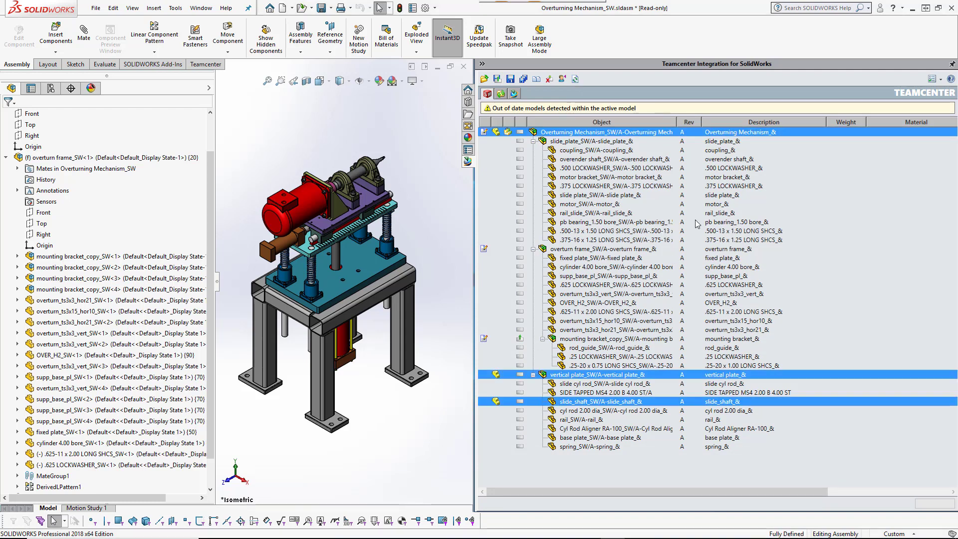
# Step: Update the out-of-date Overturning Mechanism_SW, slide_shaft_SW and vertical plate_SW models from Teamcenter using the Latest Working revision configuration
pyautogui.rightClick(573, 132)
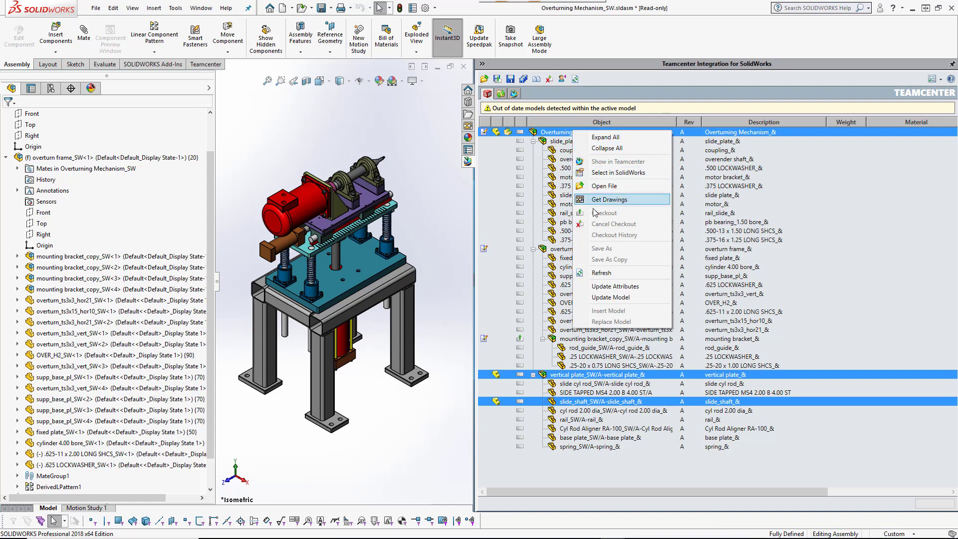
pyautogui.click(602, 297)
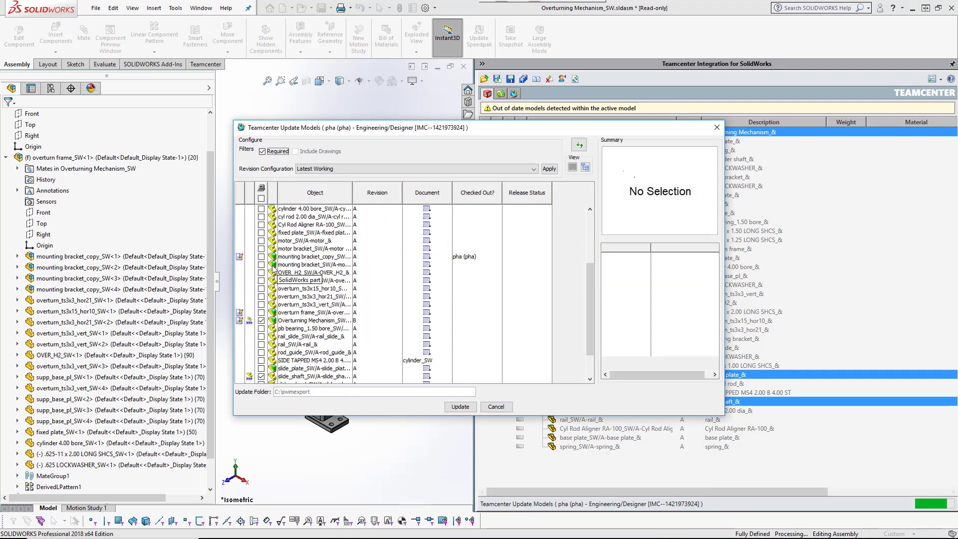
pyautogui.scroll(-5, 272, 287)
pyautogui.click(273, 284)
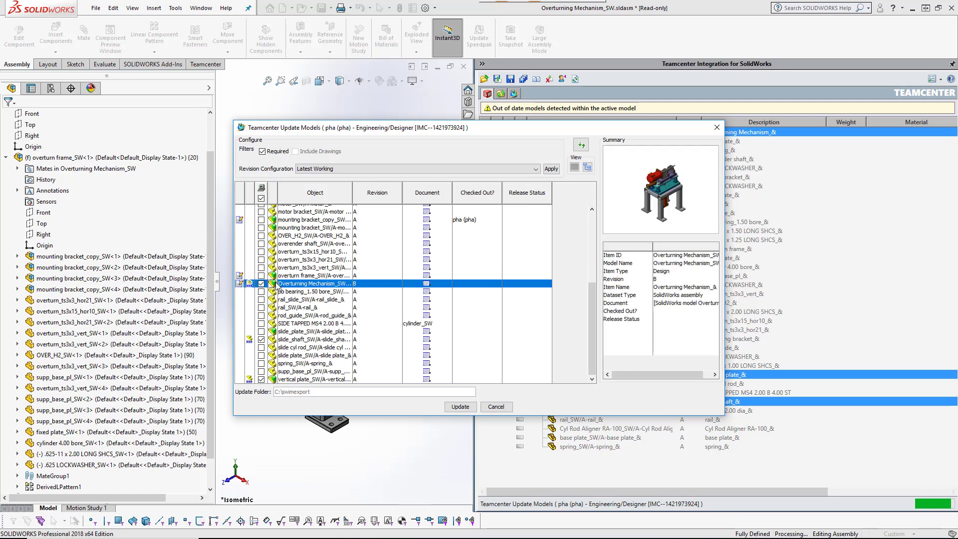
pyautogui.click(274, 339)
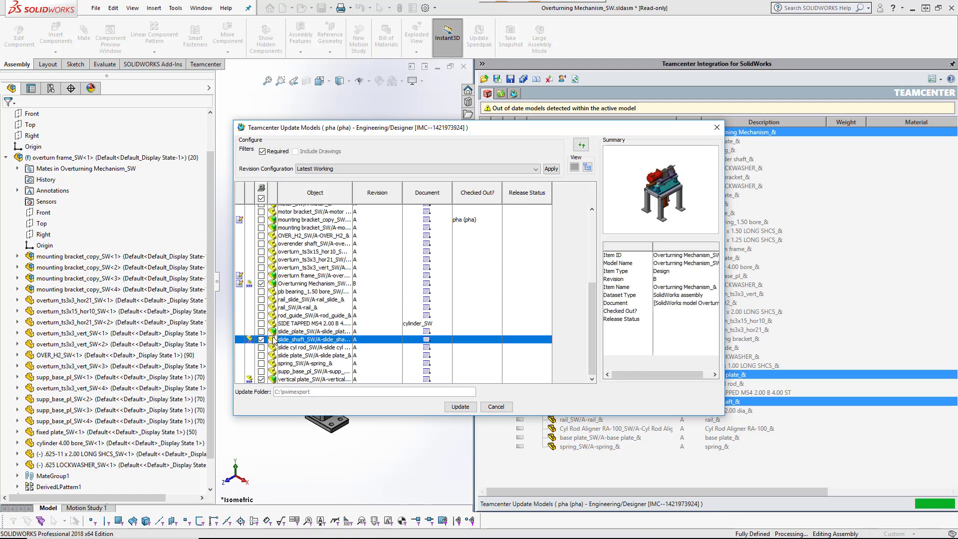
pyautogui.click(278, 380)
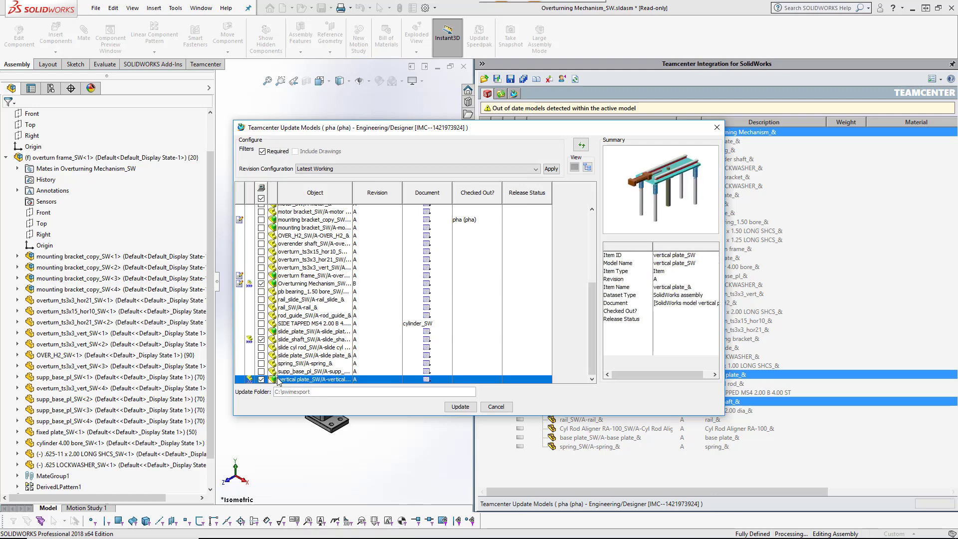
pyautogui.click(459, 409)
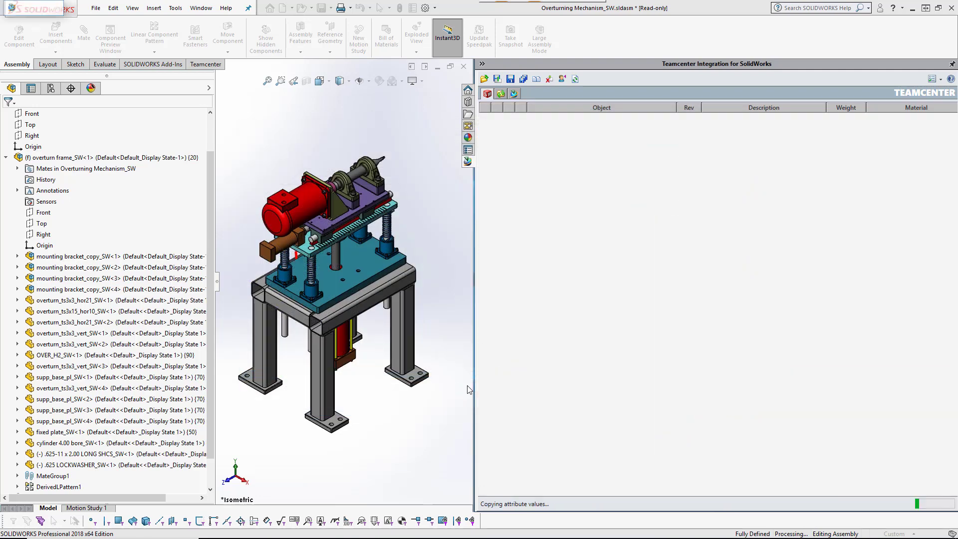
pyautogui.click(451, 287)
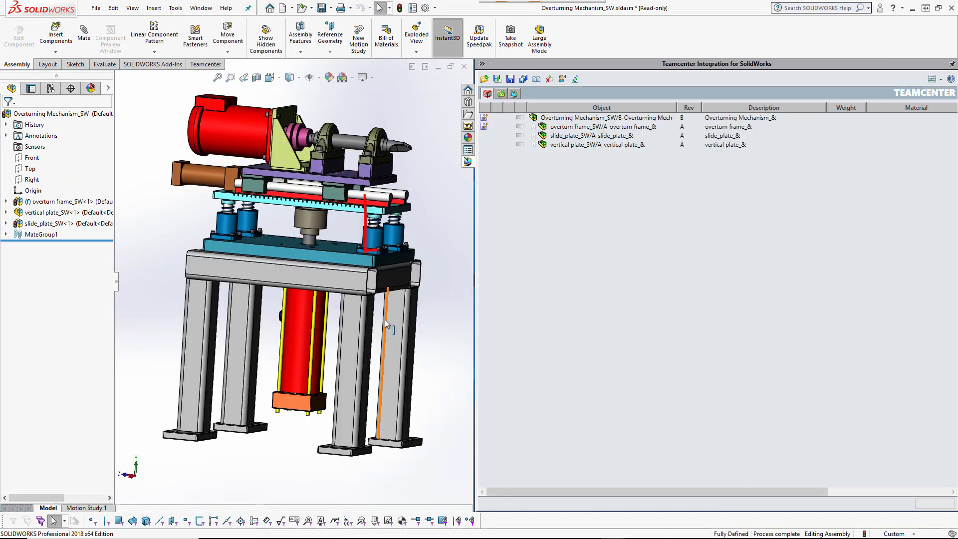
# Step: Create a new drawing from the Overturning Mechanism_SW assembly on a standard A0 (ISO) sheet
pyautogui.moveTo(391, 318); pyautogui.dragTo(445, 338, button='middle')
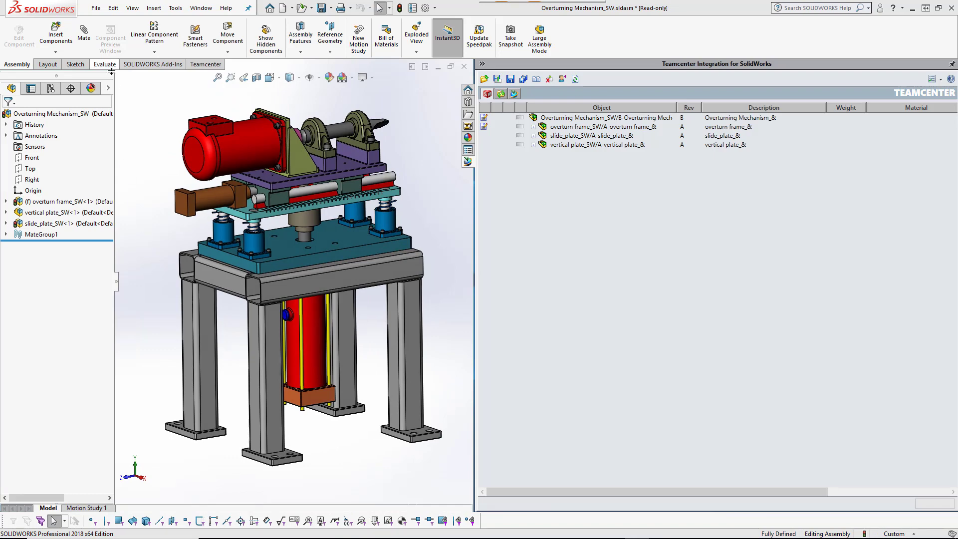
pyautogui.click(96, 8)
pyautogui.click(131, 88)
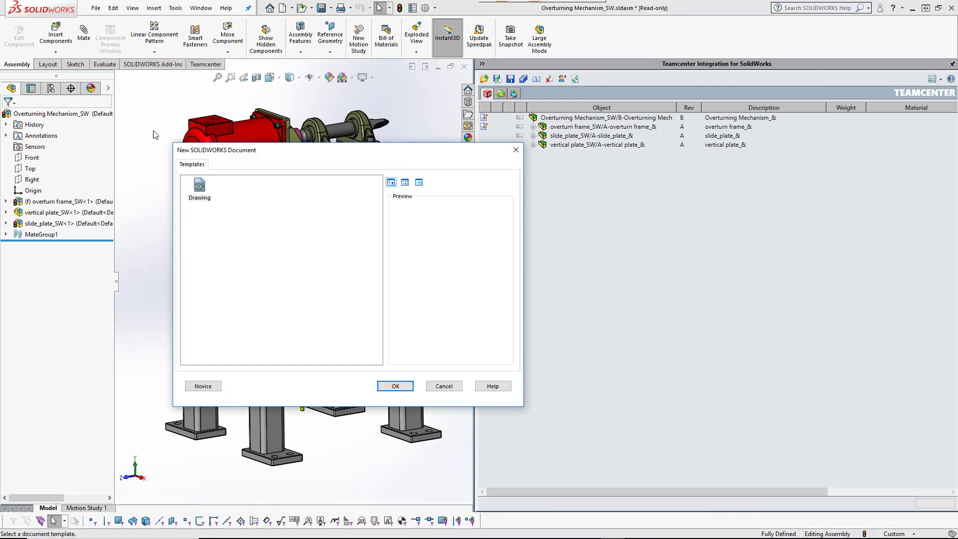
pyautogui.click(396, 390)
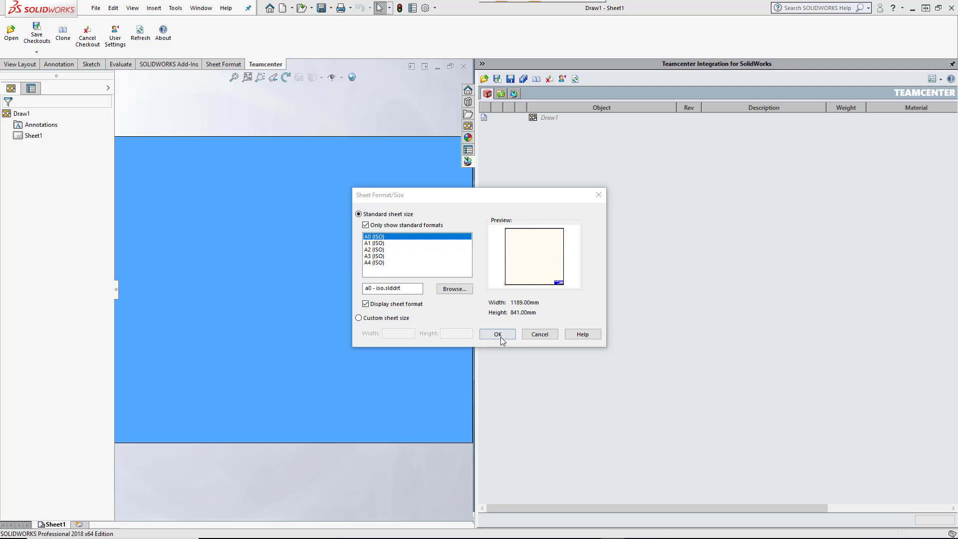
pyautogui.click(499, 334)
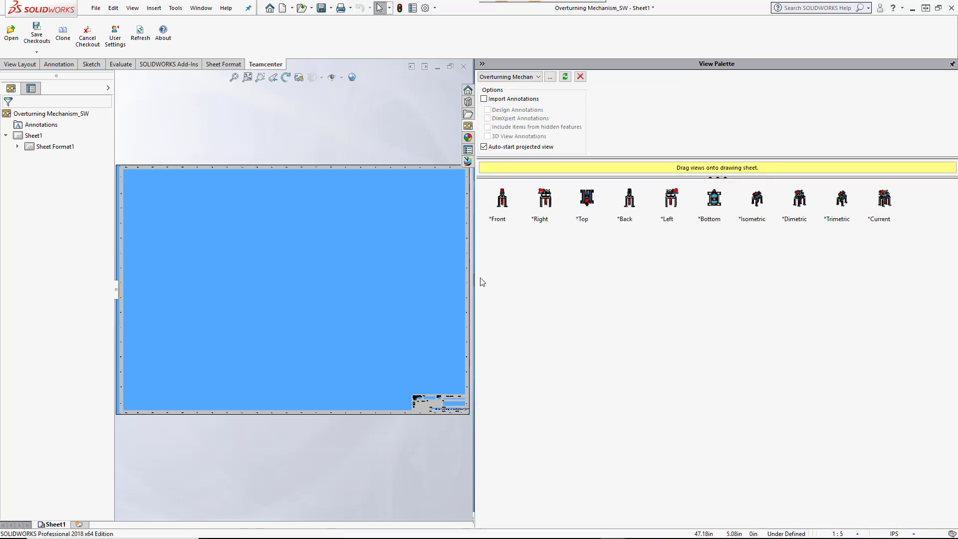
# Step: Place the assembly's front view on the sheet and create the drawing in Teamcenter under Overturning Mechanism_SW in the Newstuff folder
pyautogui.moveTo(502, 199); pyautogui.dragTo(196, 228)
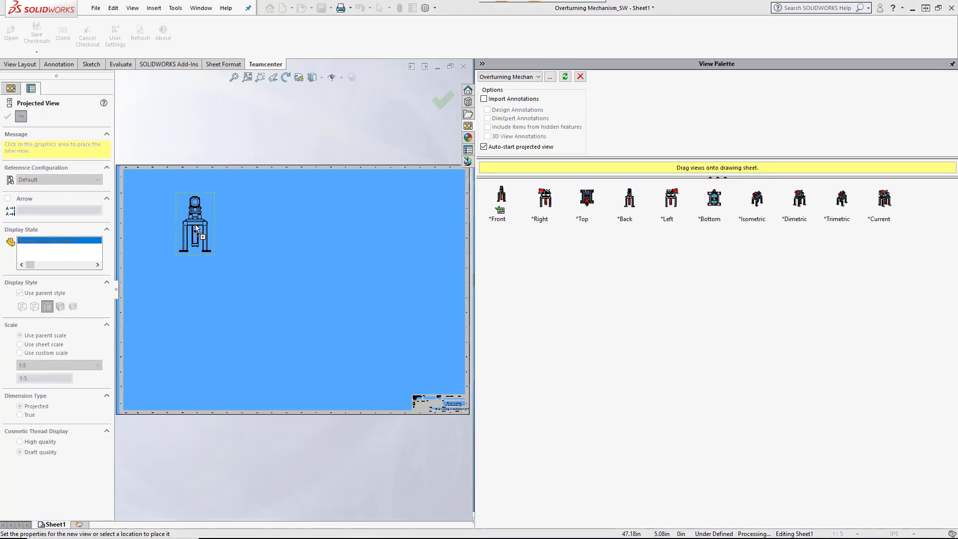
pyautogui.click(433, 293)
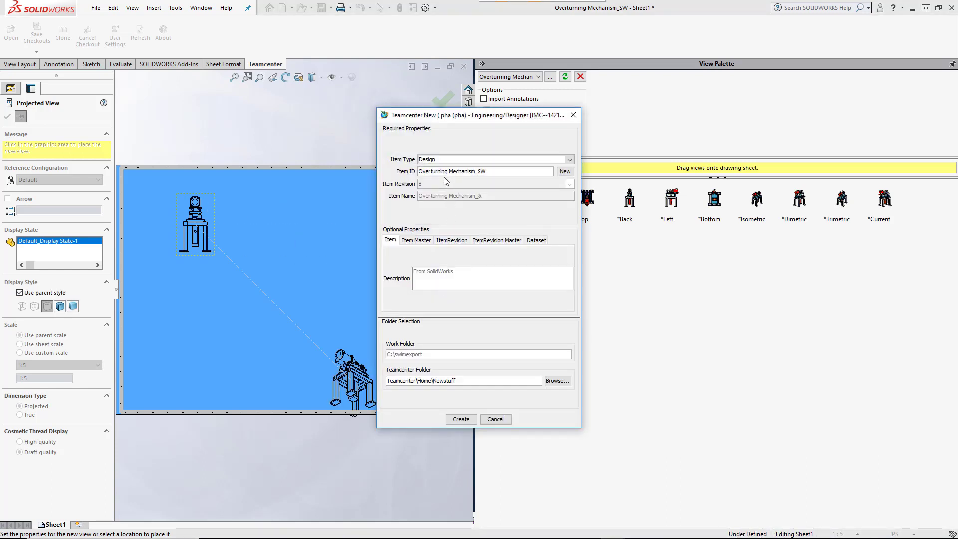
pyautogui.click(459, 420)
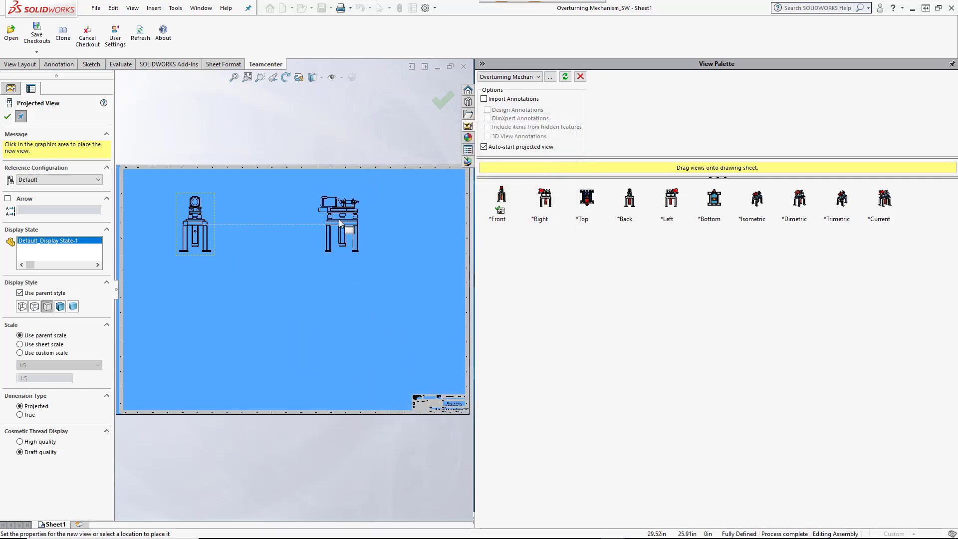
# Step: Project a side view beside the front view and a second view below it
pyautogui.click(391, 227)
pyautogui.click(190, 355)
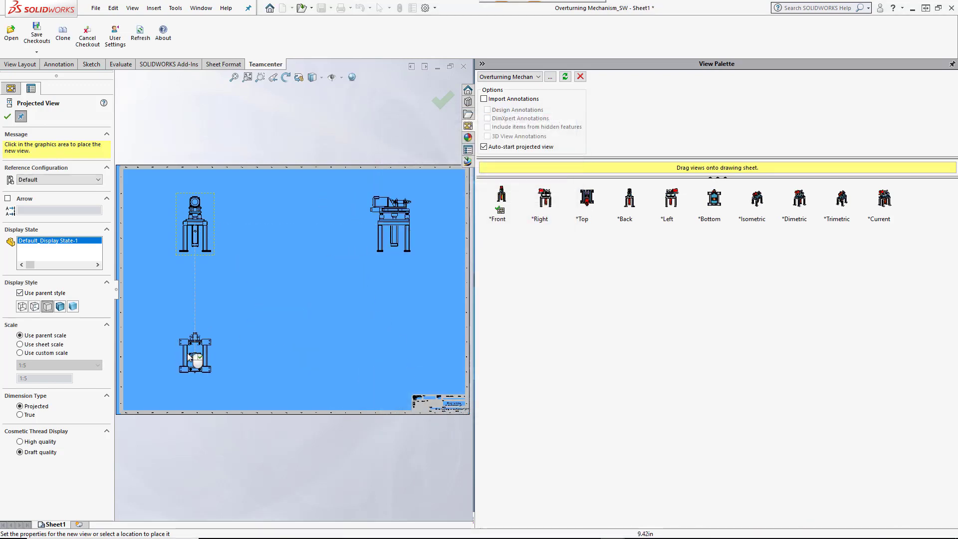
pyautogui.click(8, 116)
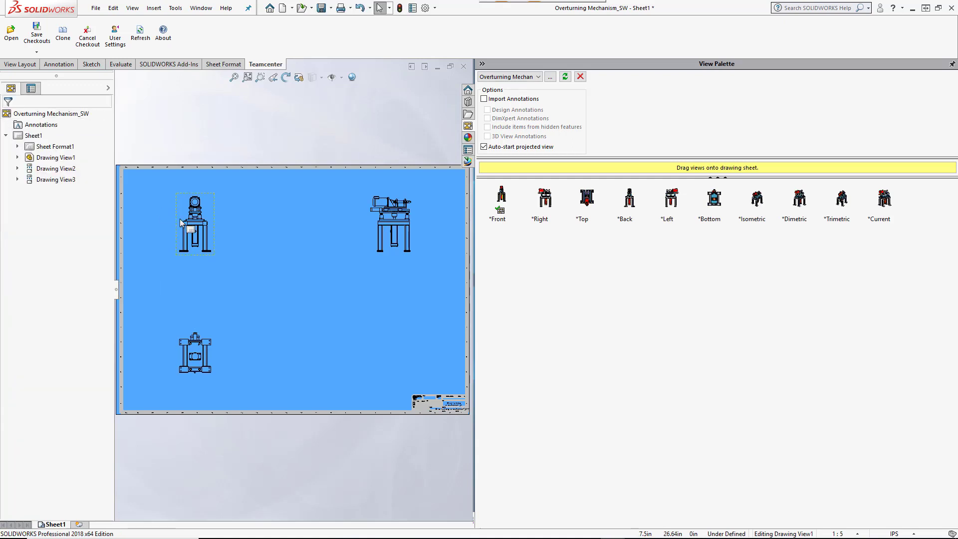
# Step: Add auto balloons to the front view with Component Reference as the balloon text
pyautogui.click(202, 232)
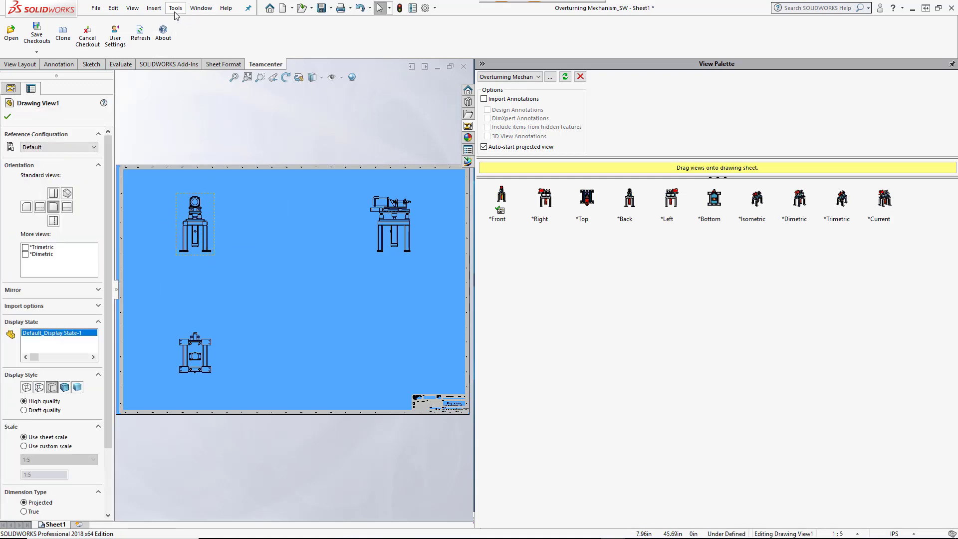
pyautogui.click(154, 8)
pyautogui.moveTo(168, 53)
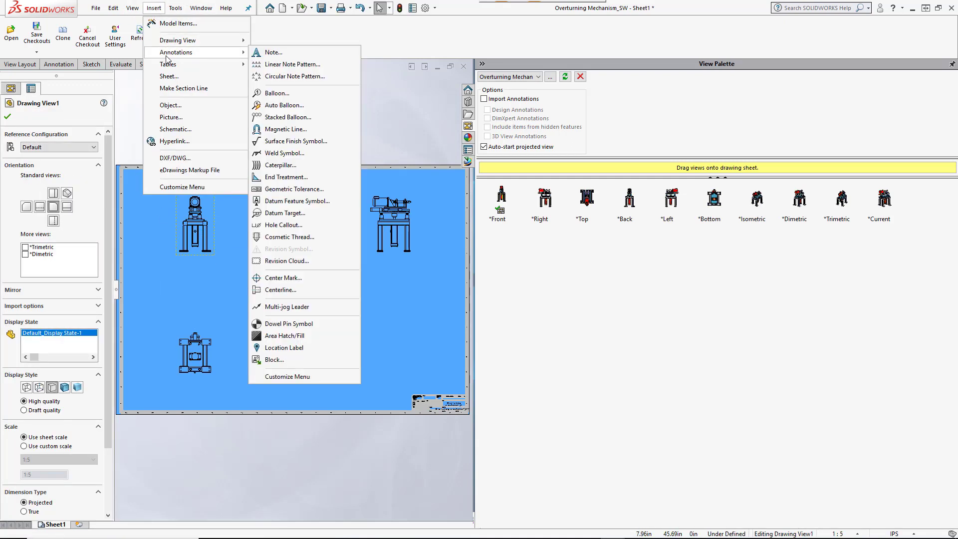
pyautogui.click(284, 105)
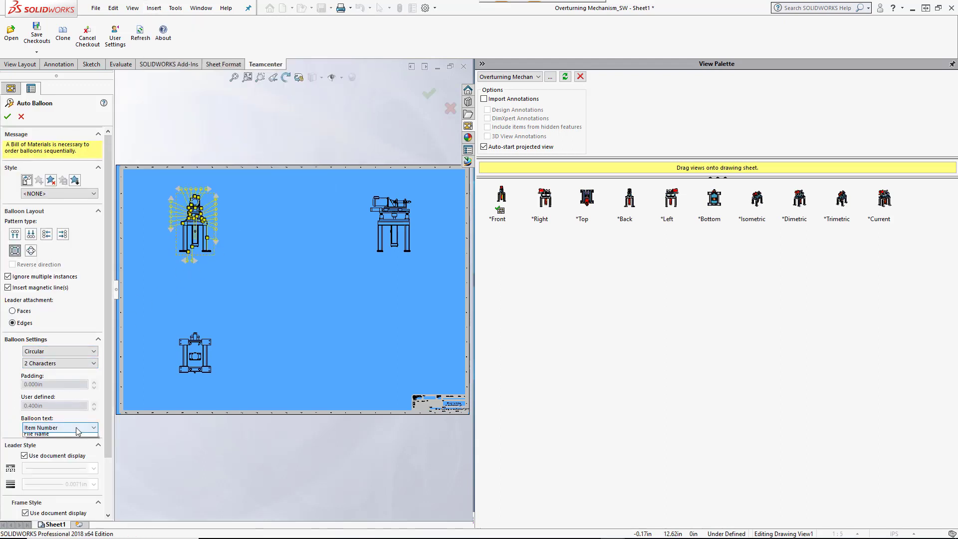
pyautogui.click(70, 428)
pyautogui.click(55, 456)
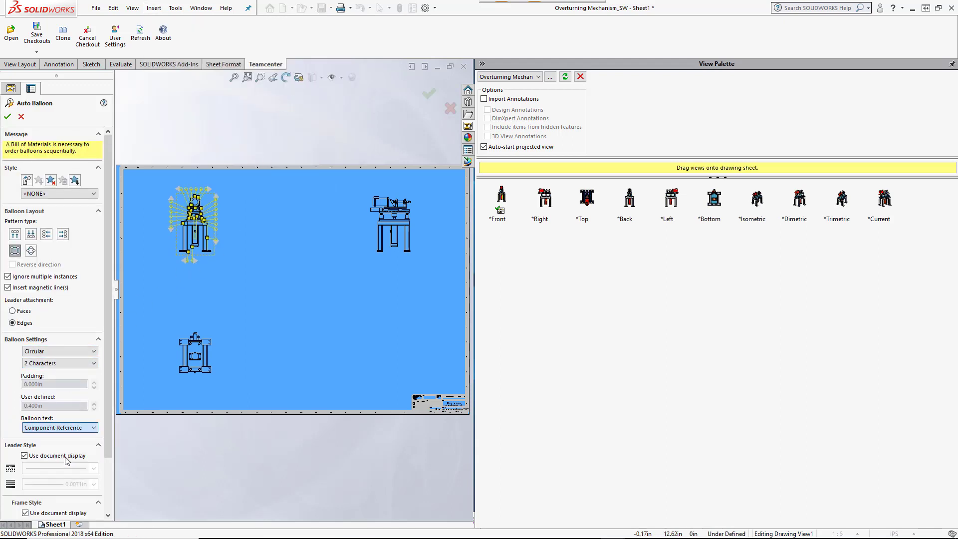
pyautogui.click(7, 117)
pyautogui.scroll(-10, 581, 319)
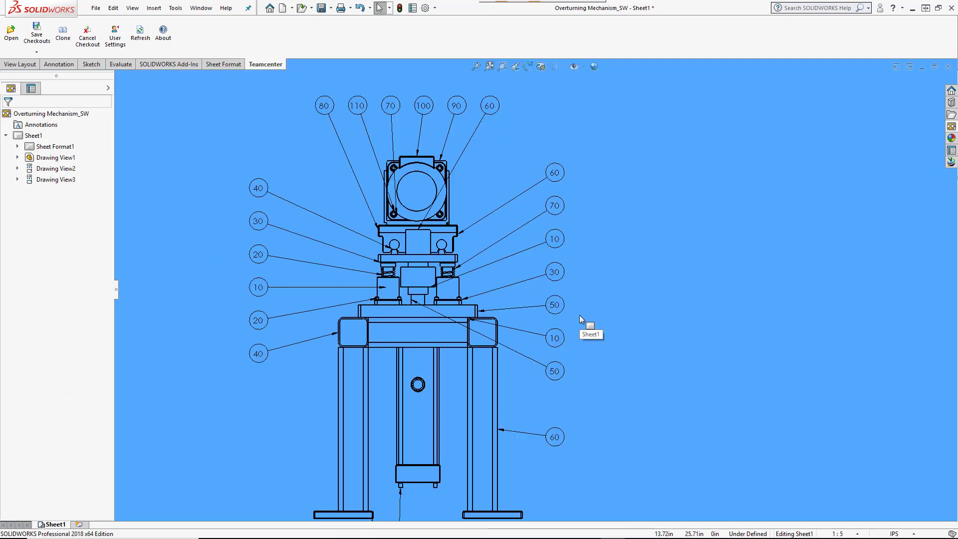
# Step: Start saving the drawing to Teamcenter and check out overturn frame_SW with the comment "replacing screws"
pyautogui.click(952, 162)
pyautogui.click(511, 80)
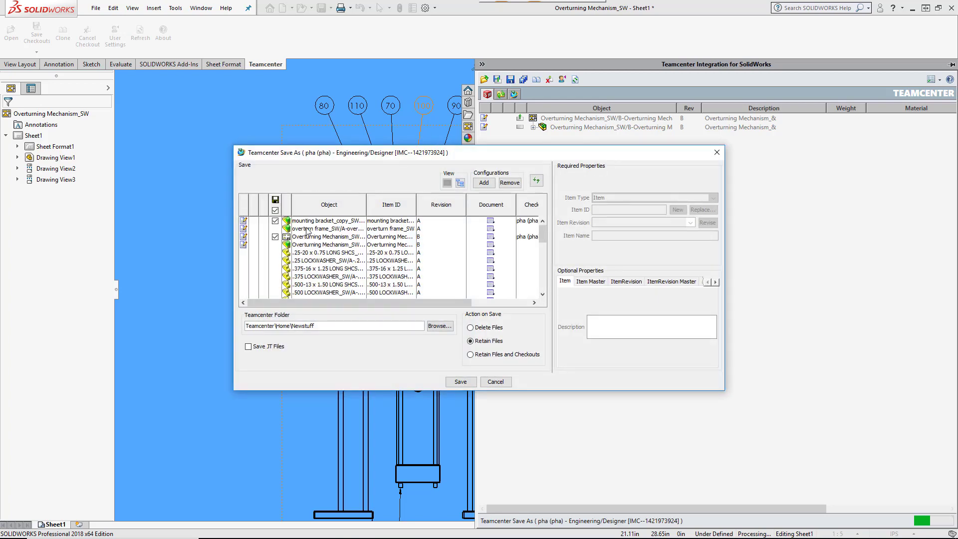
pyautogui.click(307, 229)
pyautogui.rightClick(307, 229)
pyautogui.click(340, 234)
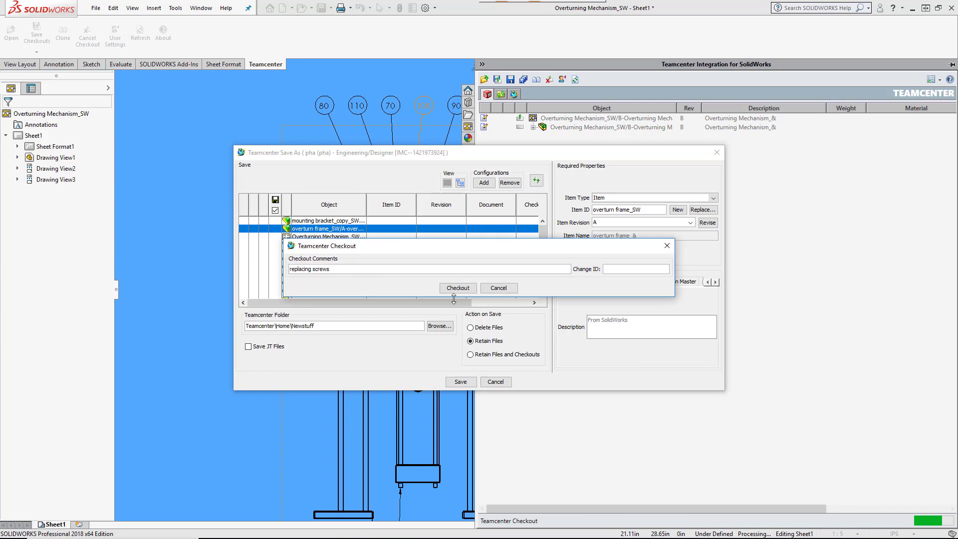
pyautogui.click(457, 288)
# Step: Check out the Overturning Mechanism_SW assembly and save the checked-out files to Teamcenter
pyautogui.click(326, 244)
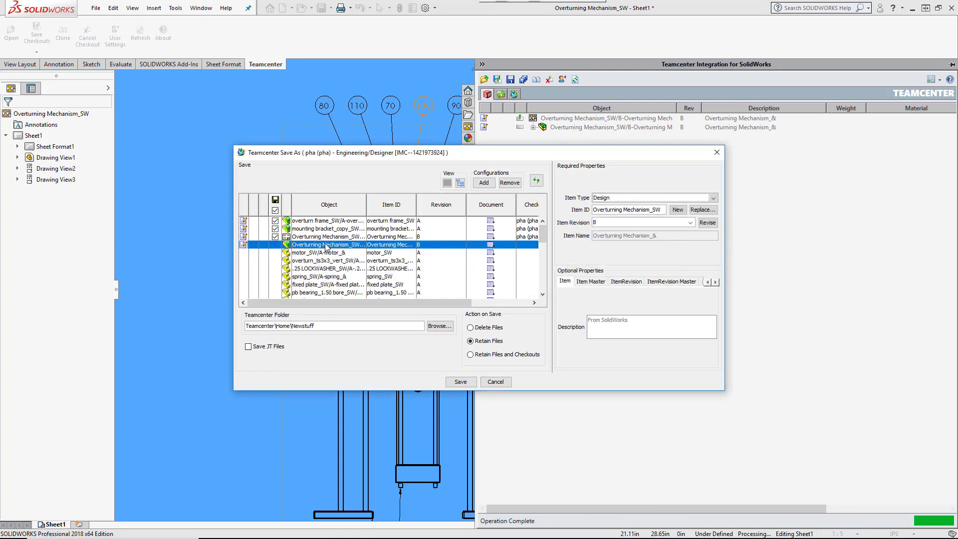
pyautogui.rightClick(326, 244)
pyautogui.click(338, 250)
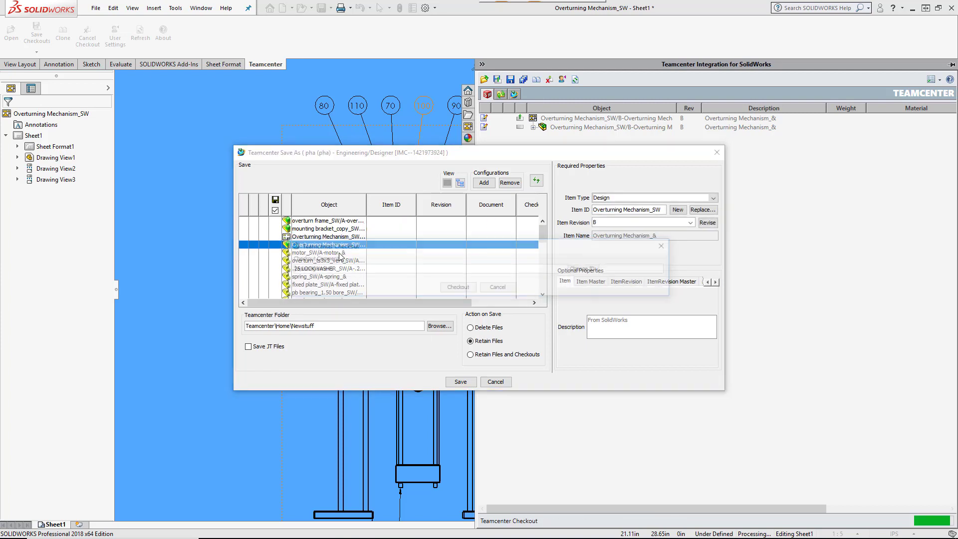
pyautogui.click(458, 287)
pyautogui.click(464, 385)
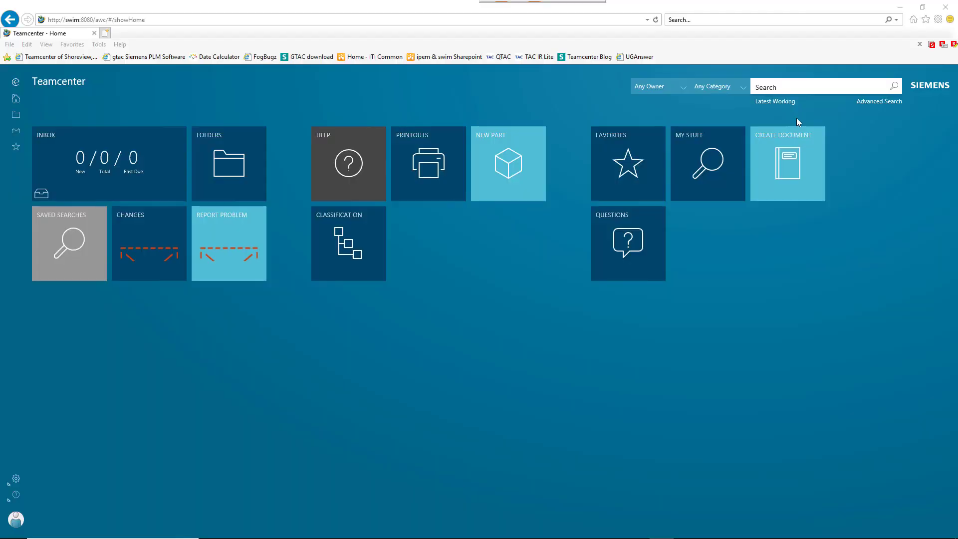
# Step: In the Teamcenter web client, search for "overturn" and open Overturning Mechanism_SW revision B
pyautogui.click(779, 88)
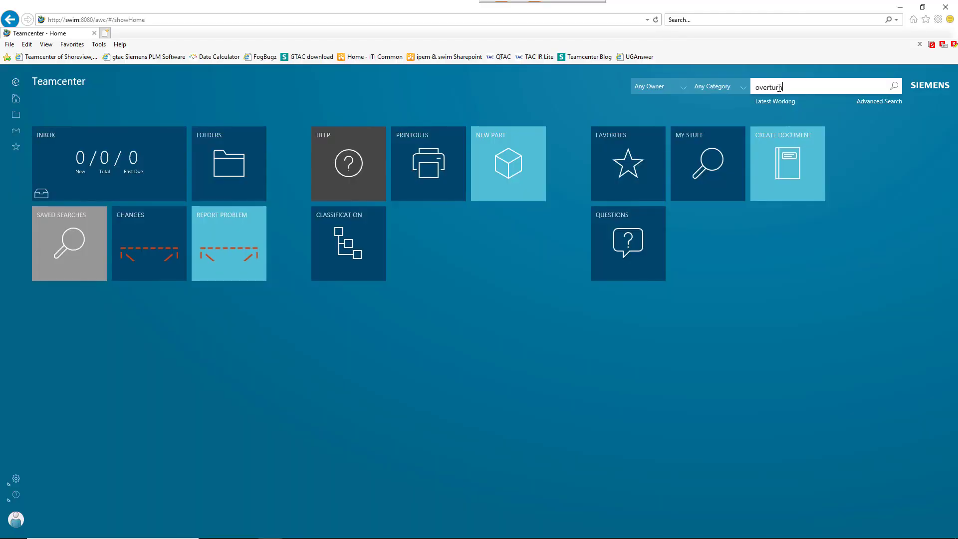
pyautogui.write('overturn')
pyautogui.press('Return')
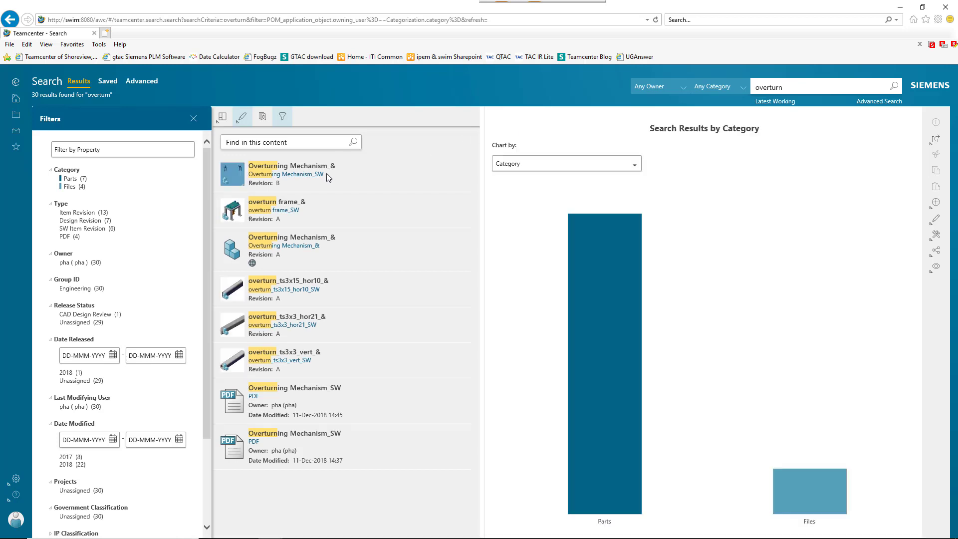
pyautogui.click(461, 170)
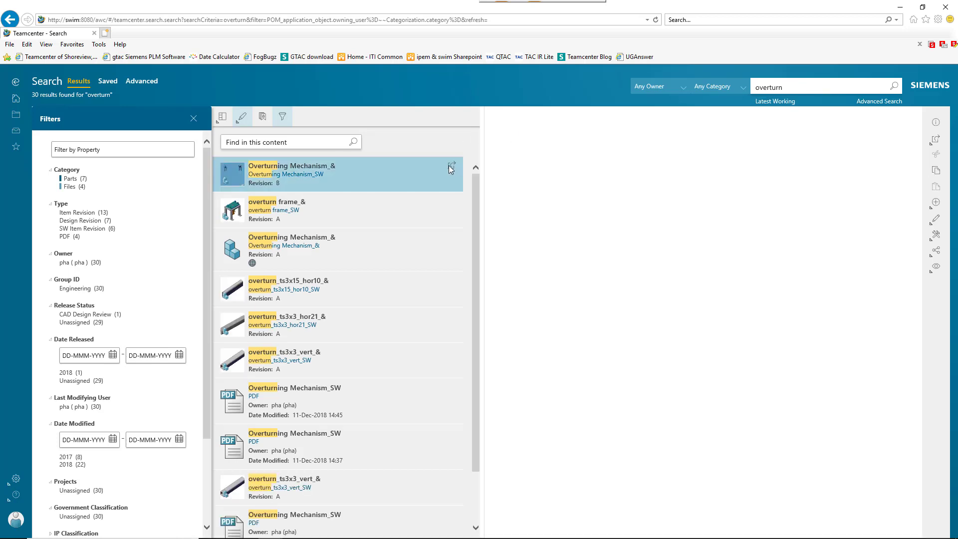
pyautogui.click(450, 170)
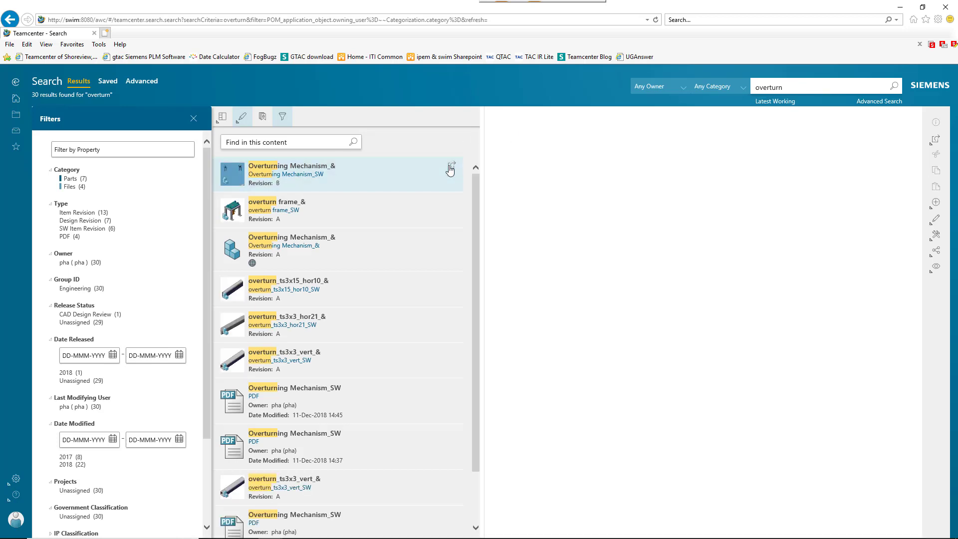
pyautogui.click(449, 170)
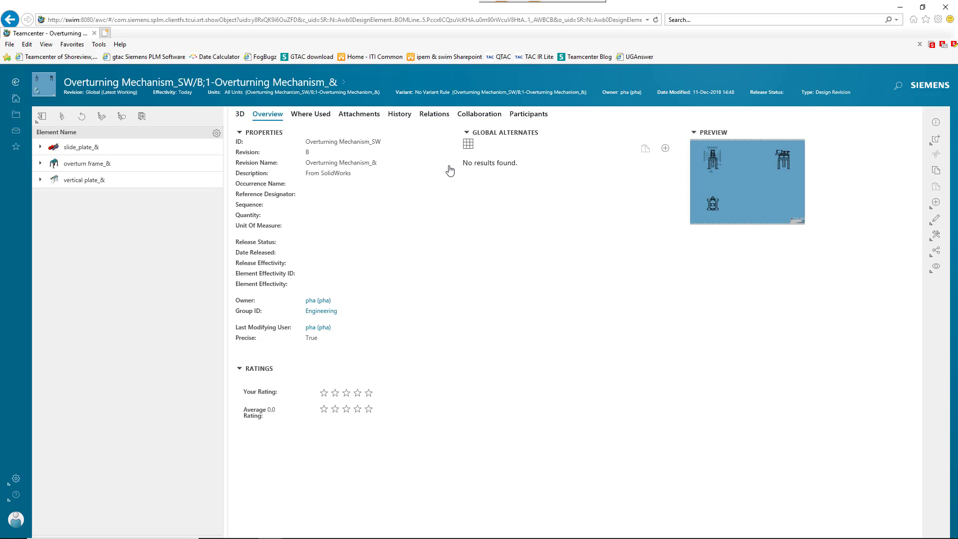
# Step: View the revision's attached PDF drawing, close it, and display the 3D view of the Overturning Mechanism
pyautogui.click(367, 116)
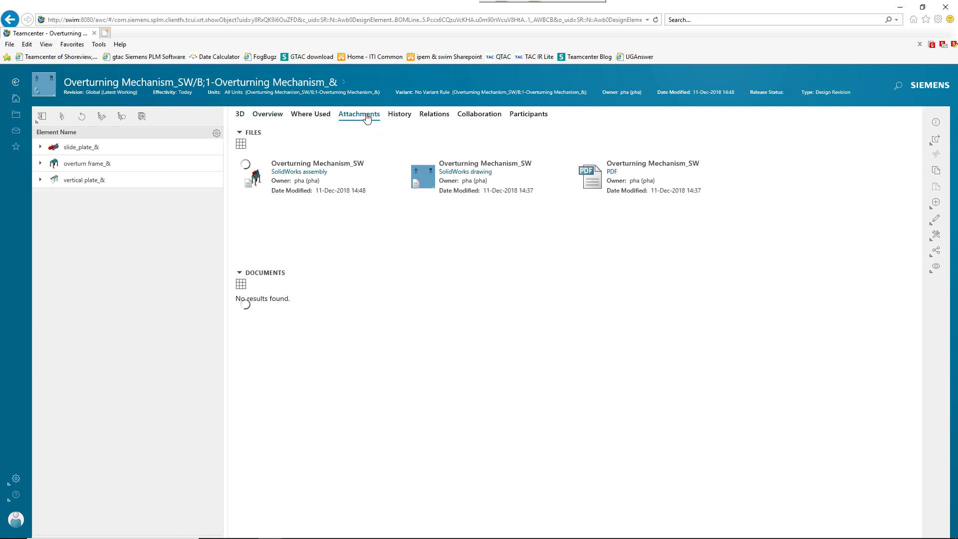
pyautogui.click(728, 171)
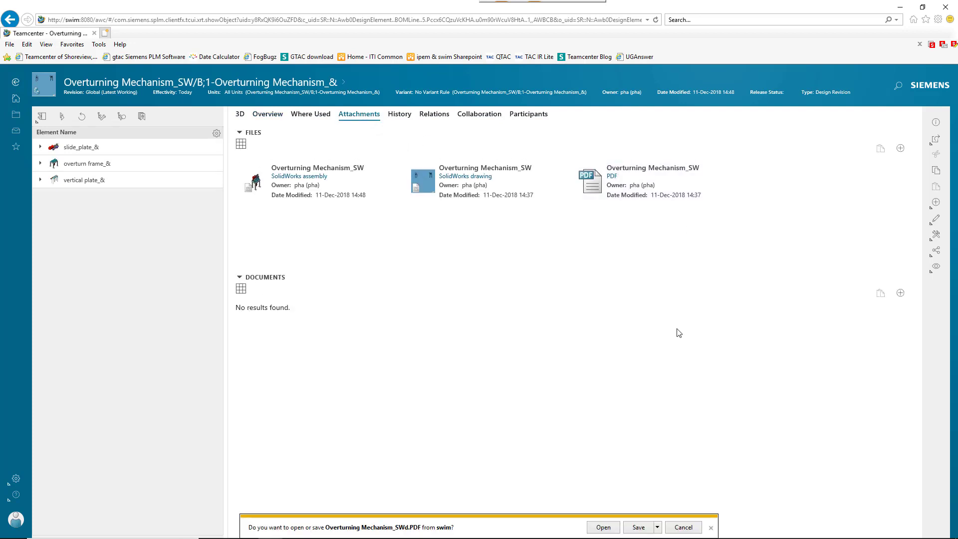
pyautogui.click(598, 523)
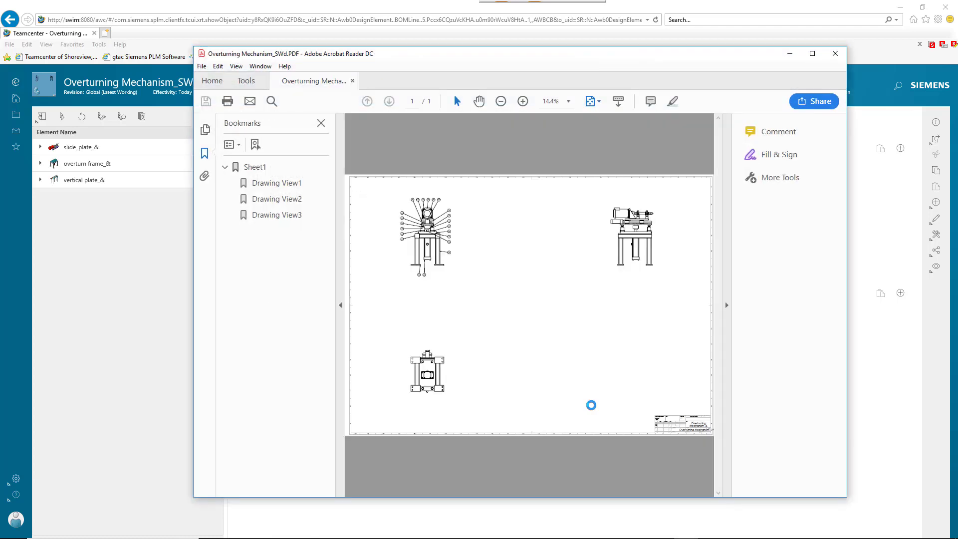
pyautogui.click(639, 37)
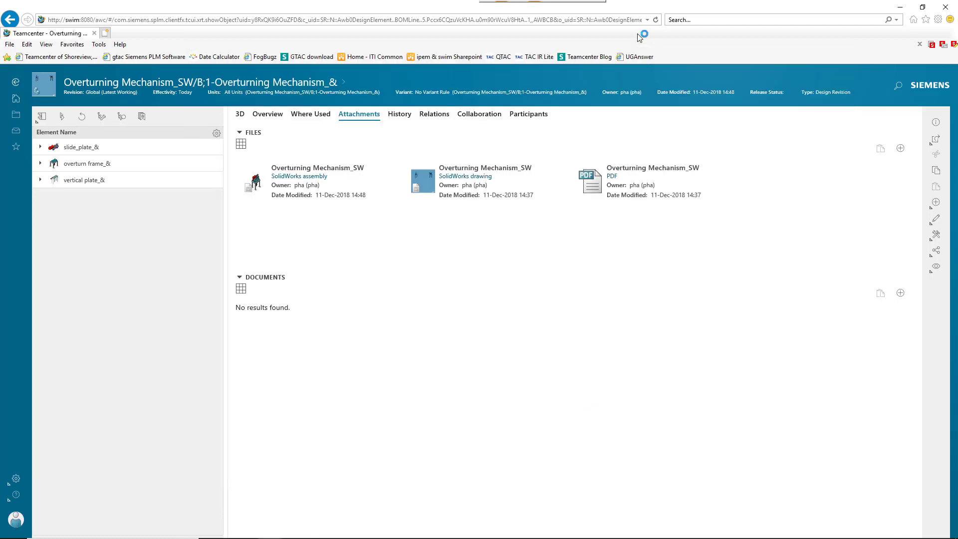
pyautogui.click(241, 115)
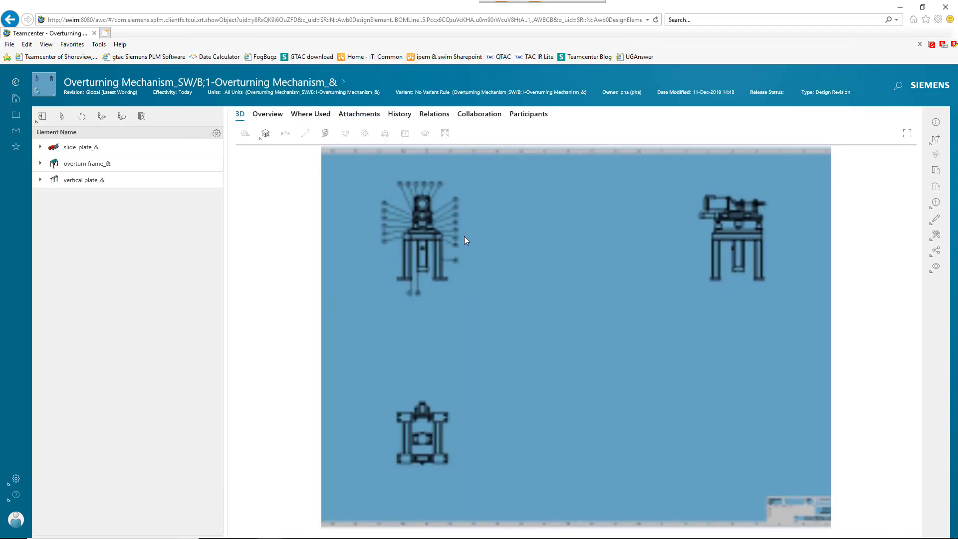